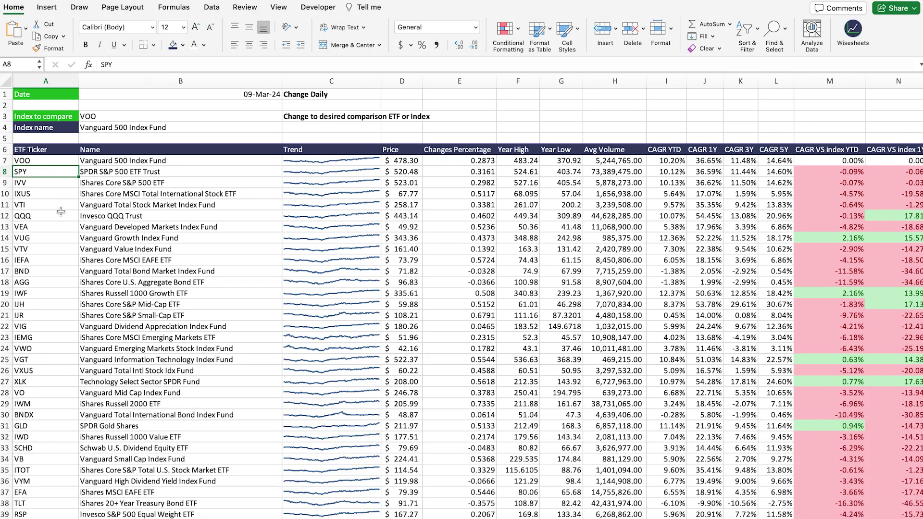
Step: Type VTI and review the ticker list and the CAGR-vs-index comparison columns
type("VTI")
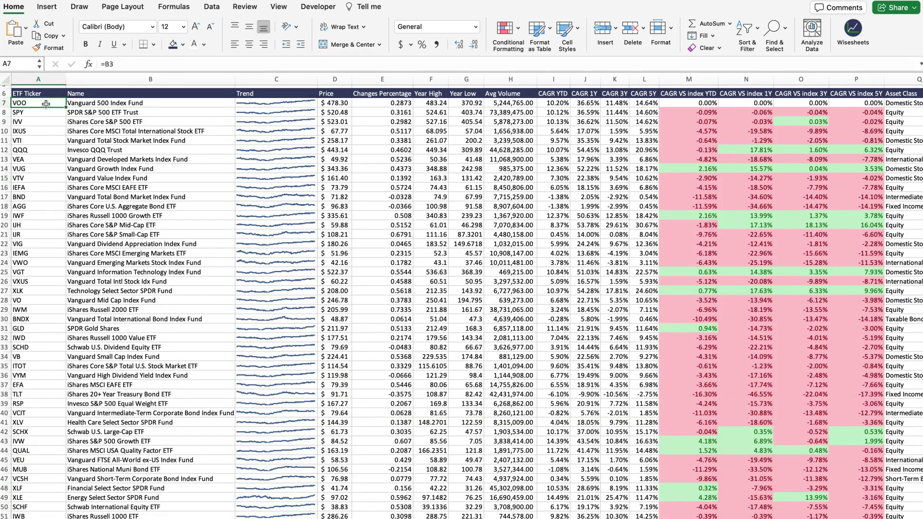
left_click_drag(46, 103, 56, 507)
left_click_drag(98, 458, 93, 478)
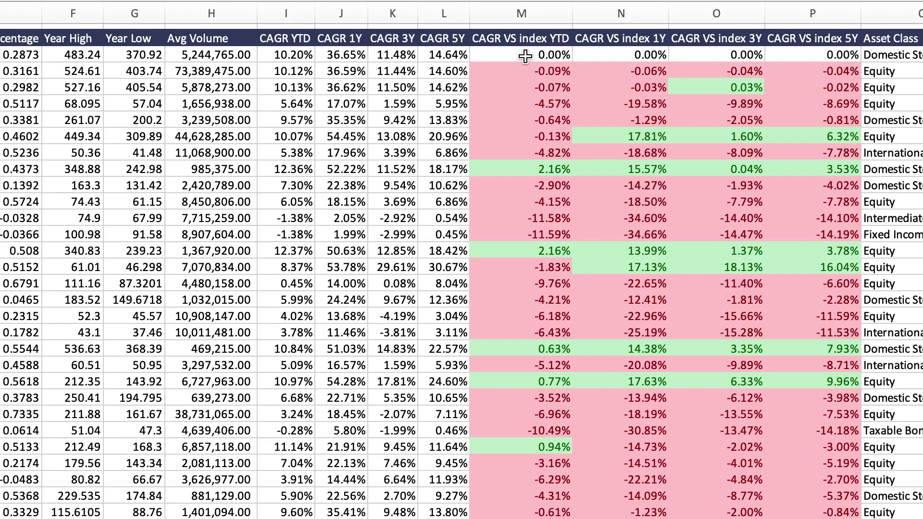
left_click_drag(525, 57, 824, 413)
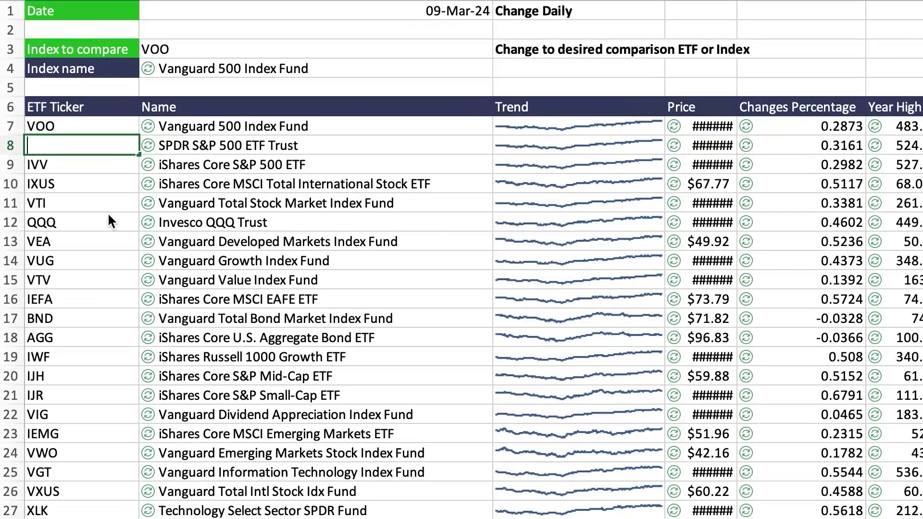
Step: Confirm VTI as the row 8 ticker and select the whole ETF table
type("VTI")
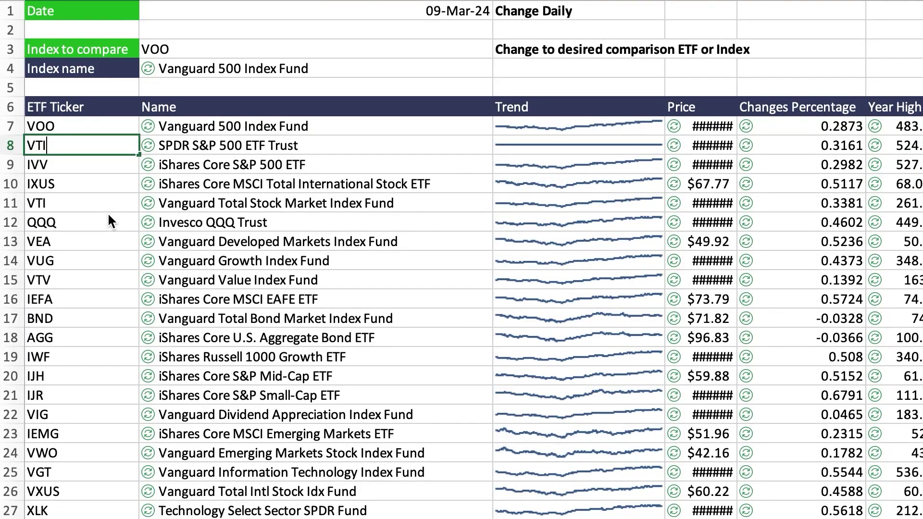
key("Return")
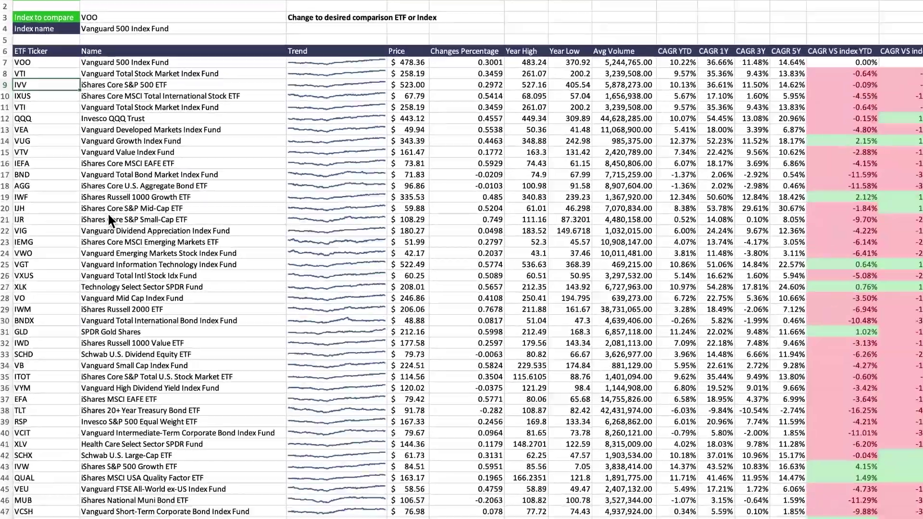
left_click_drag(52, 107, 240, 183)
left_click_drag(73, 145, 910, 412)
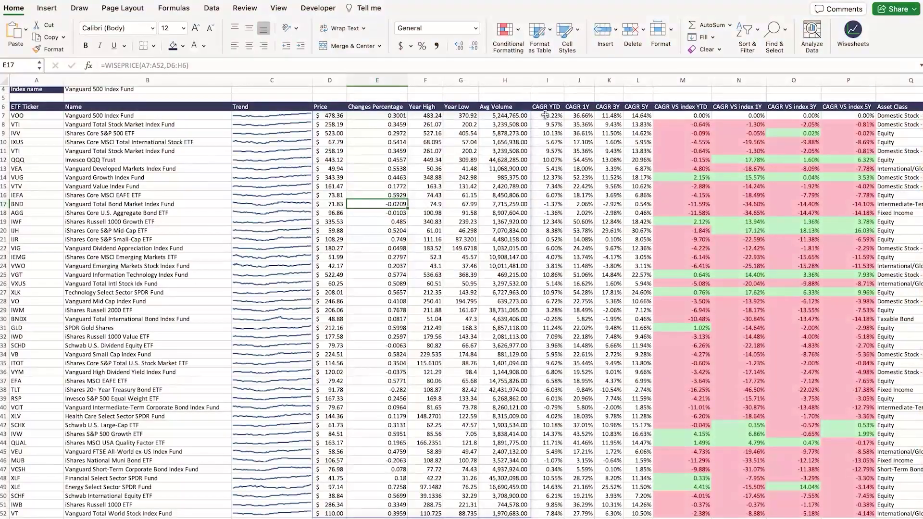
Step: Review the updated CAGR YTD–5Y and Dividend YTD–5y values
left_click(545, 115)
left_click_drag(546, 115, 639, 322)
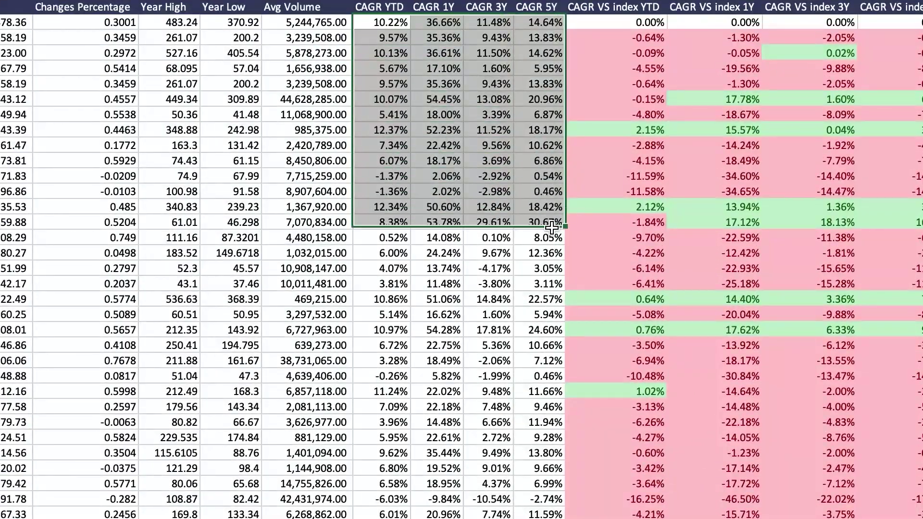
left_click_drag(539, 380, 543, 511)
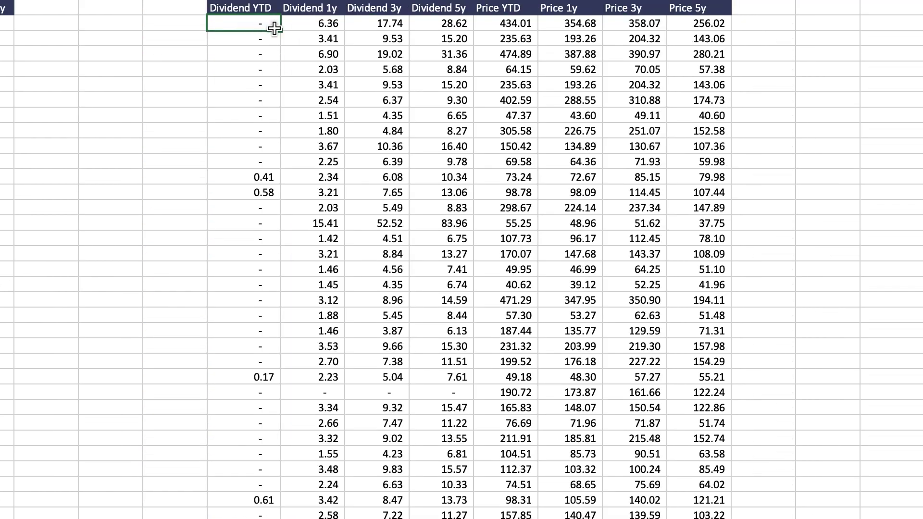
left_click_drag(275, 28, 452, 488)
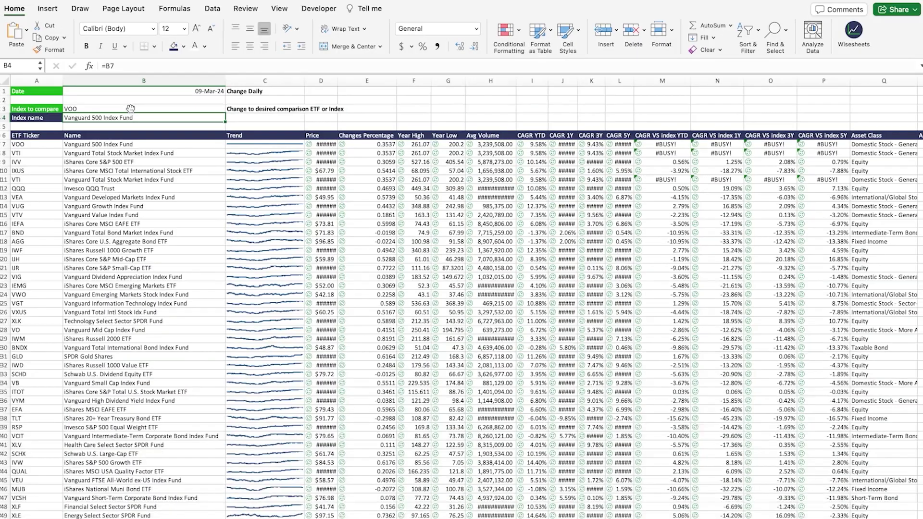
left_click(127, 106)
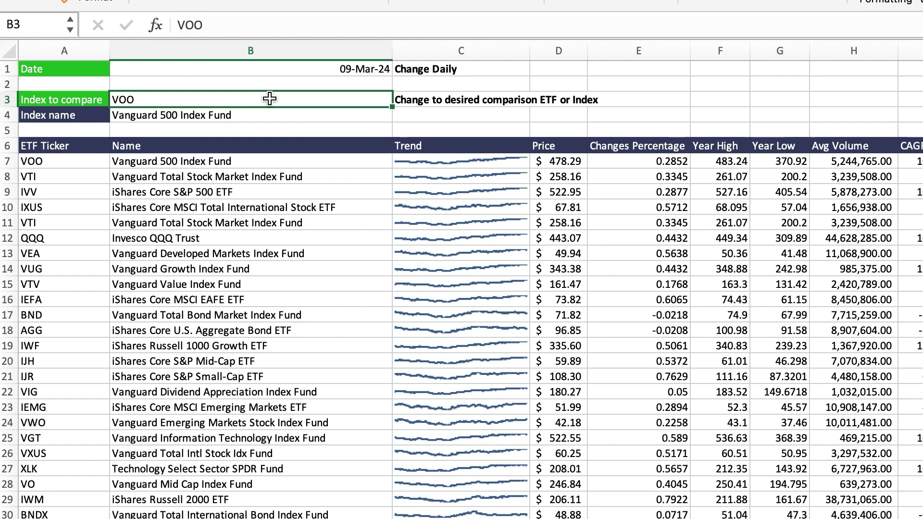
Step: Enter VTI in B3 as the index to compare
type("VTI")
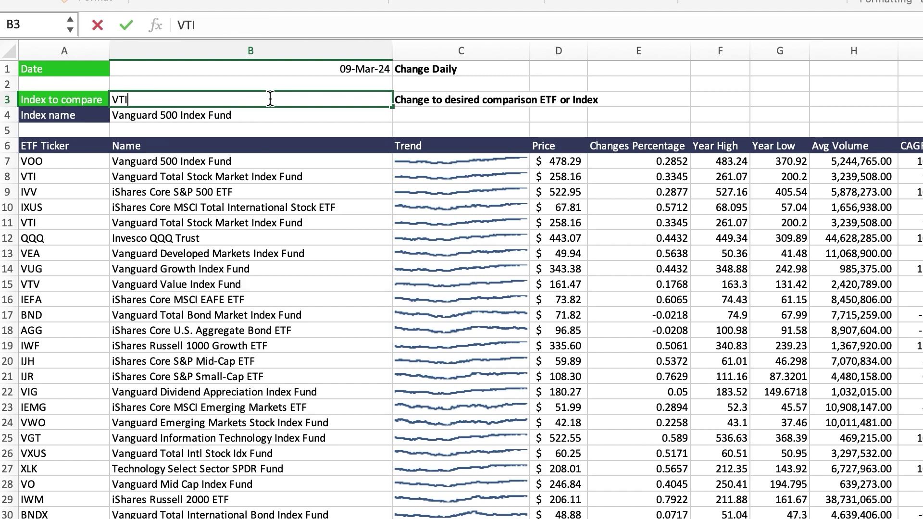
key("Return")
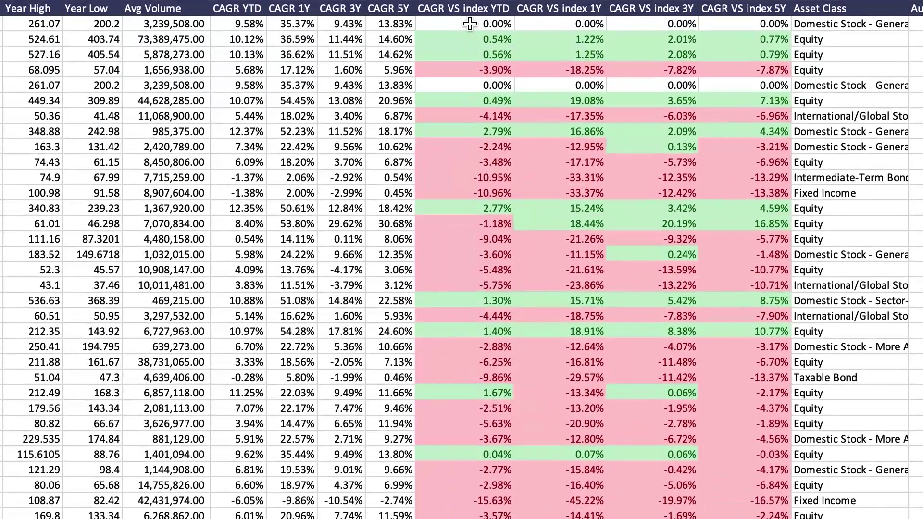
Step: Review the CAGR-vs-index columns and the CAGR YTD through CAGR 5Y values
left_click_drag(470, 23, 697, 515)
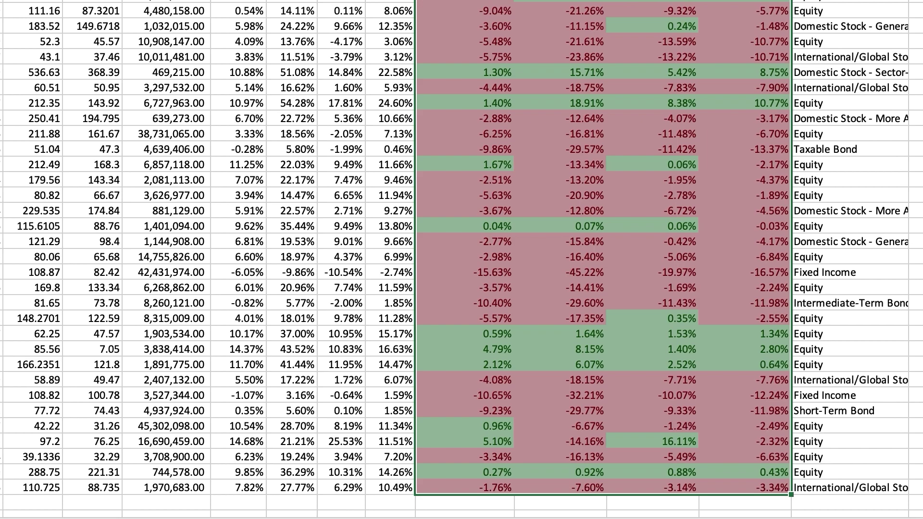
key("Down")
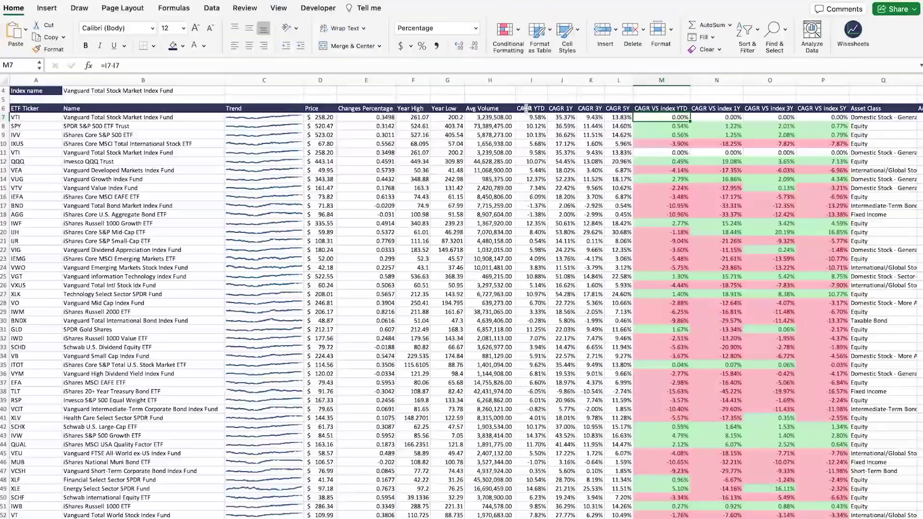
left_click(538, 109)
left_click_drag(468, 71, 576, 119)
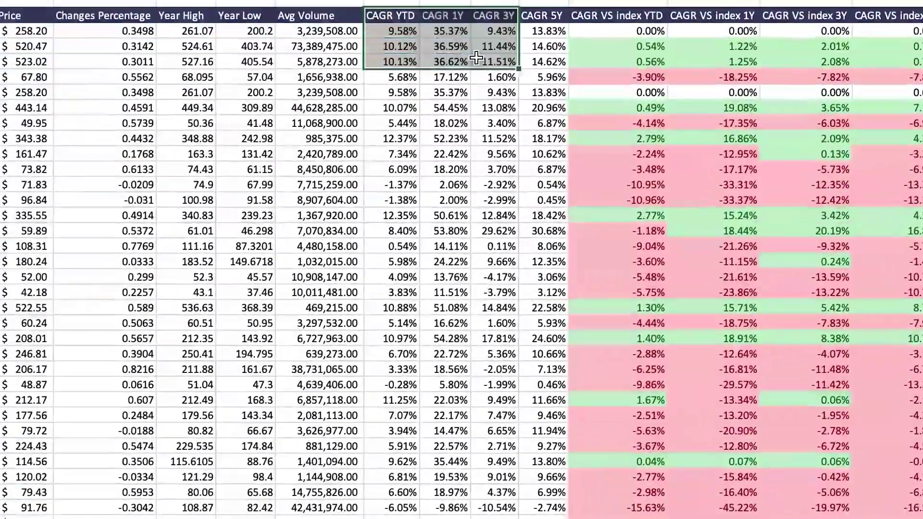
left_click_drag(533, 85, 555, 490)
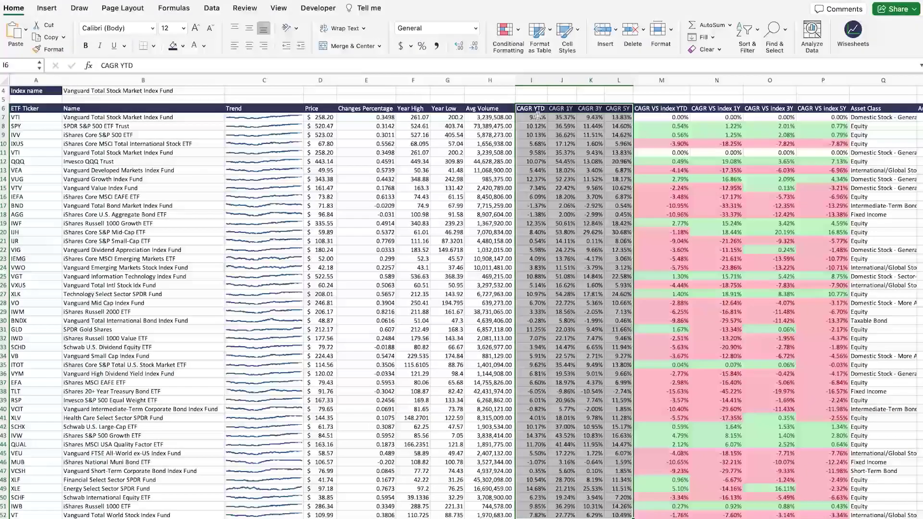
left_click(538, 116)
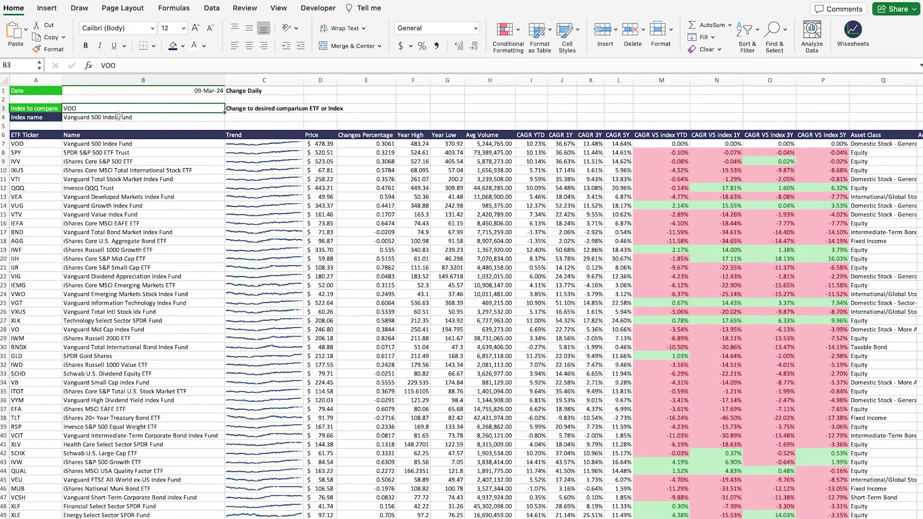
left_click(135, 119)
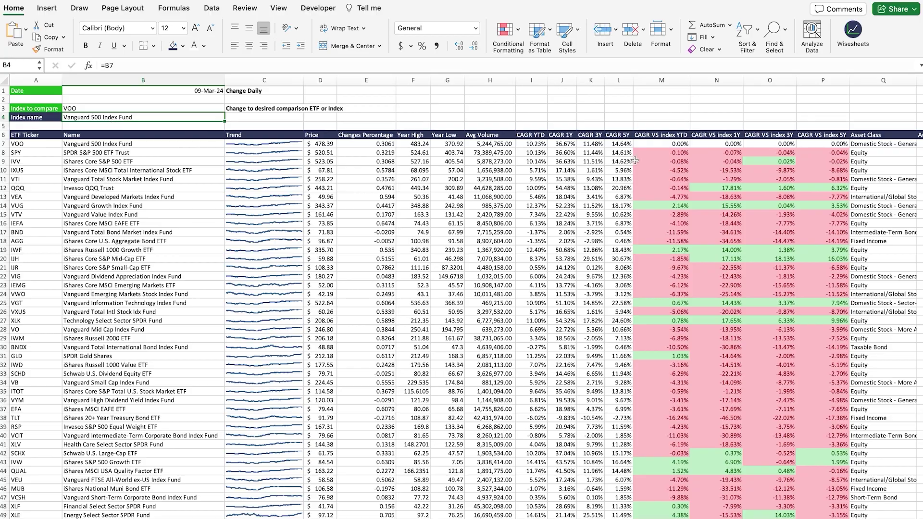
left_click_drag(662, 146, 844, 501)
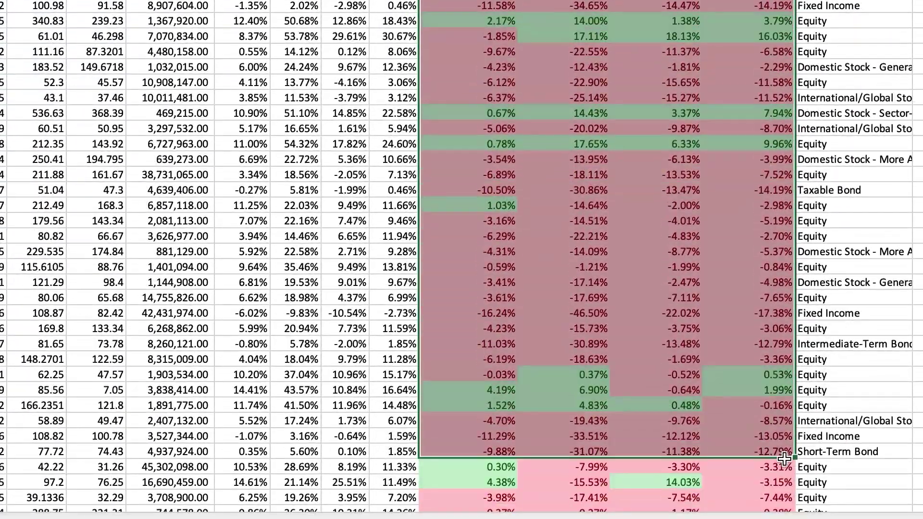
left_click_drag(785, 459, 785, 463)
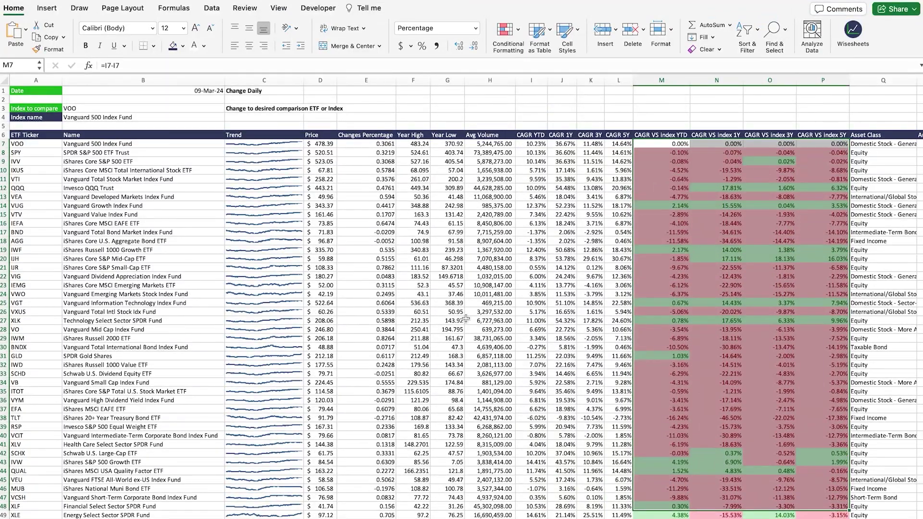
left_click_drag(36, 148, 48, 512)
left_click(673, 145)
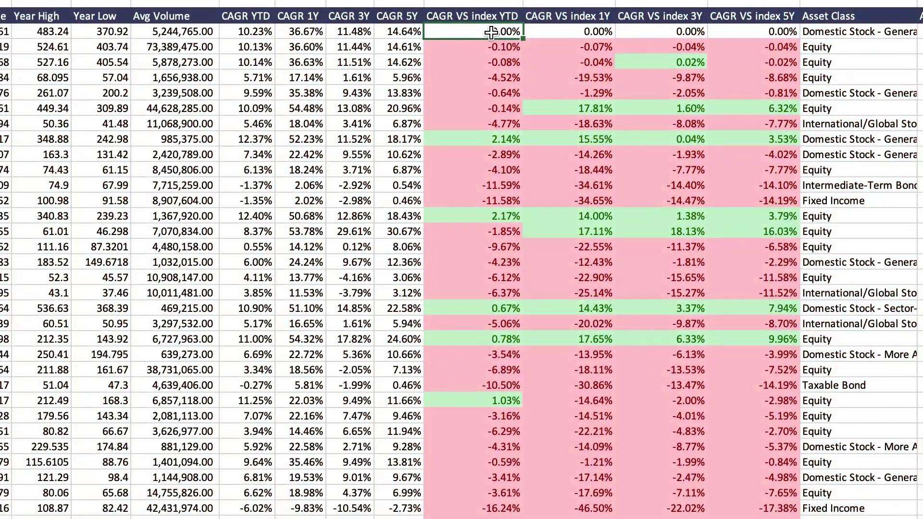
mouse_move(490, 32)
left_mouse_down()
mouse_move(582, 48)
mouse_move(697, 94)
mouse_move(798, 151)
mouse_move(809, 280)
mouse_move(762, 470)
mouse_move(770, 500)
mouse_move(769, 483)
left_mouse_up()
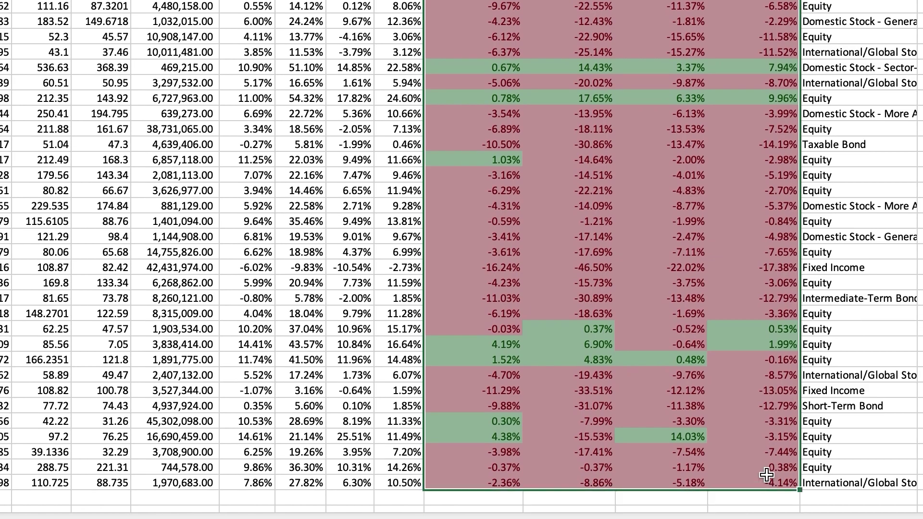
scroll(768, 477, "up", 5)
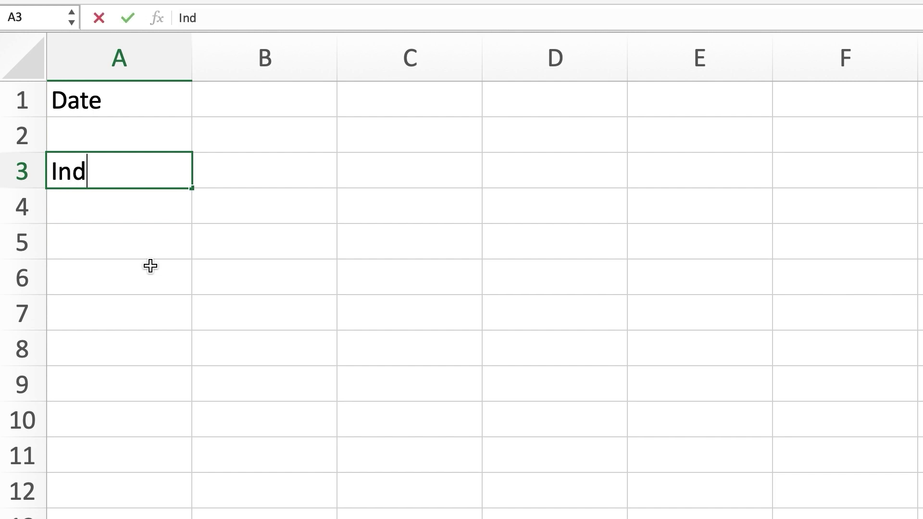
Step: Enter March 9, 2024 in B1 and VOO in B3 as the comparison index
type("March 9")
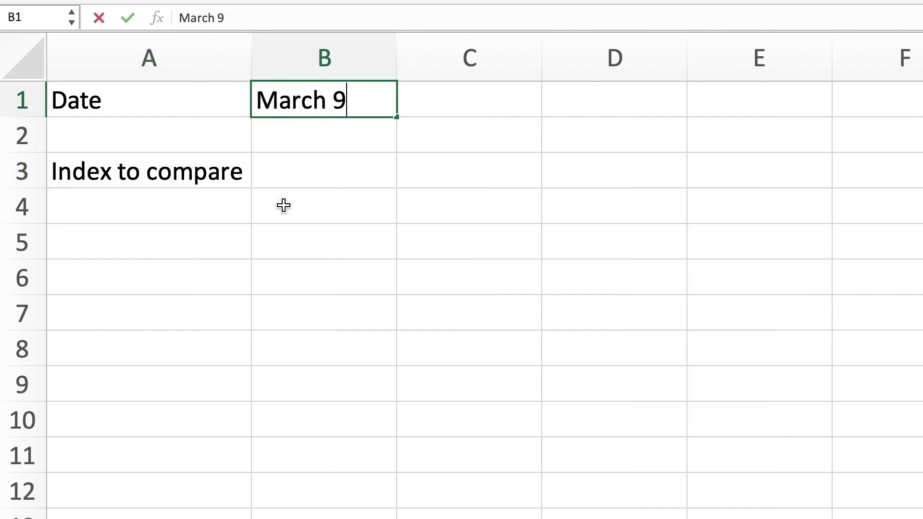
type(", 2024")
key("Return")
key("Down")
type("VOO")
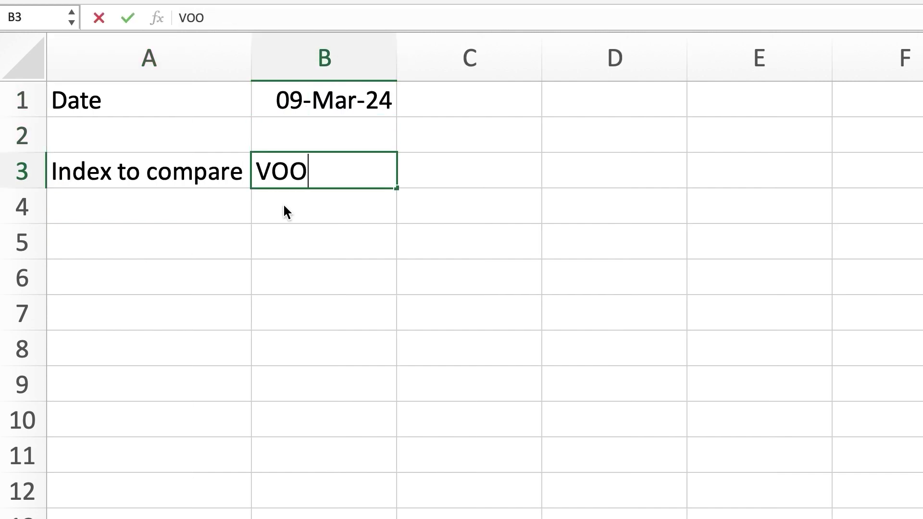
key("Return")
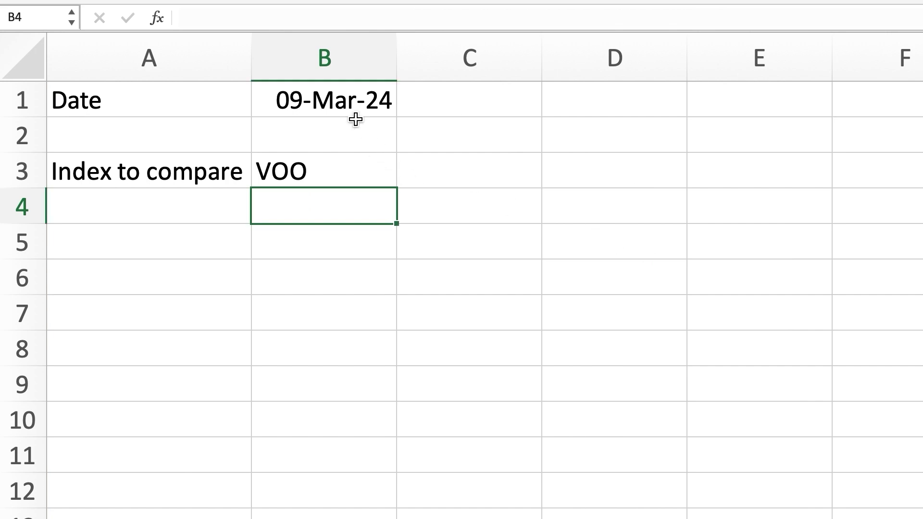
Step: Change the B1 date to 10-Mar-24
left_click(340, 95)
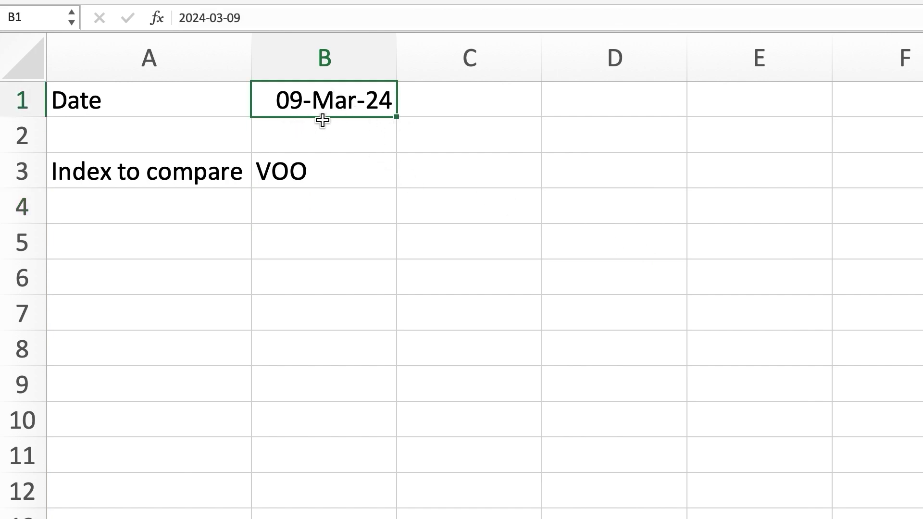
left_click(267, 18)
key("BackSpace")
key("BackSpace")
type("1")
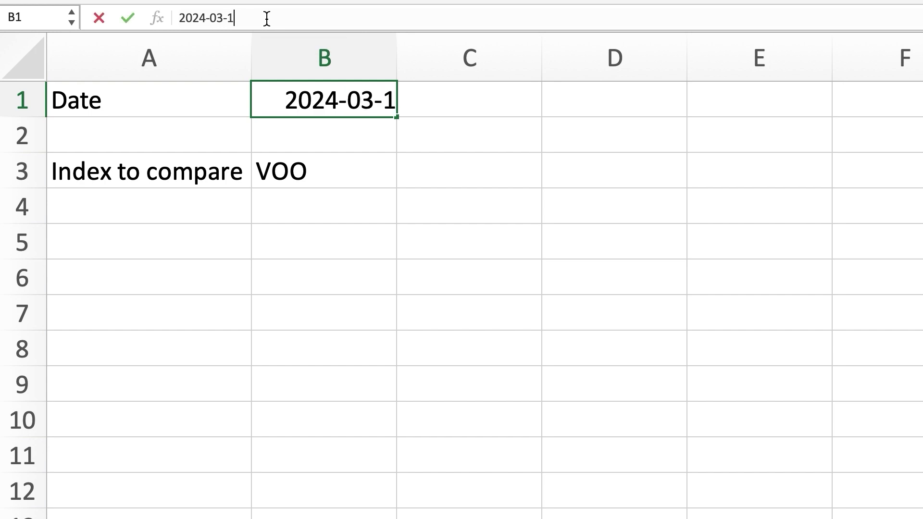
type("0")
key("Return")
left_click(369, 101)
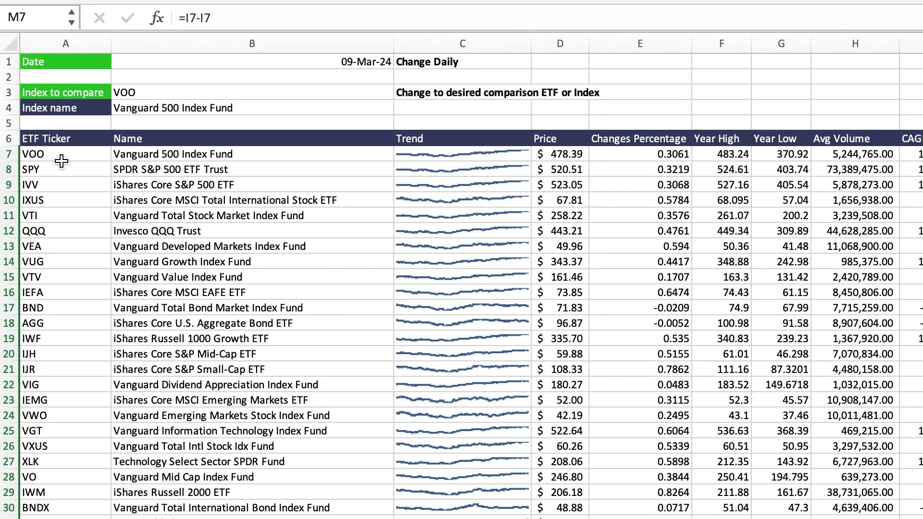
Step: Select the Top sector ETFs table, then open the Wisesheets security screener
left_click_drag(61, 161, 43, 512)
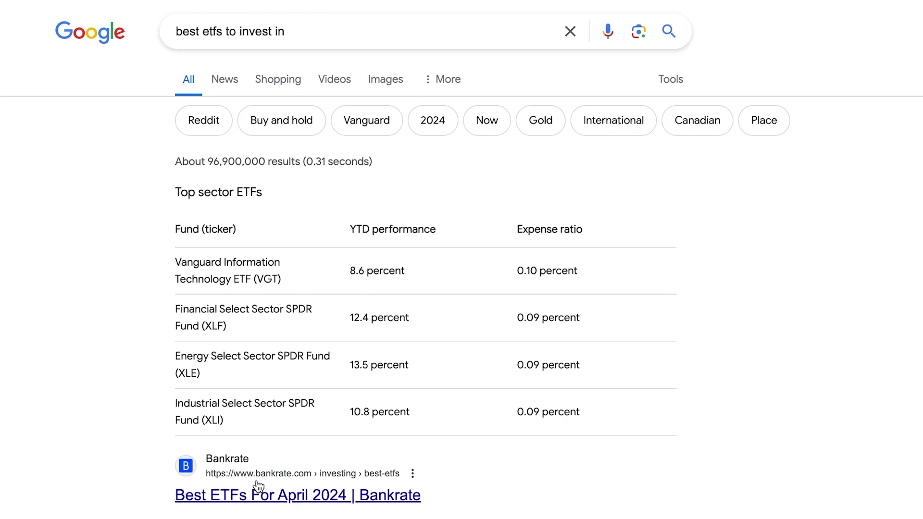
left_click_drag(160, 249, 605, 412)
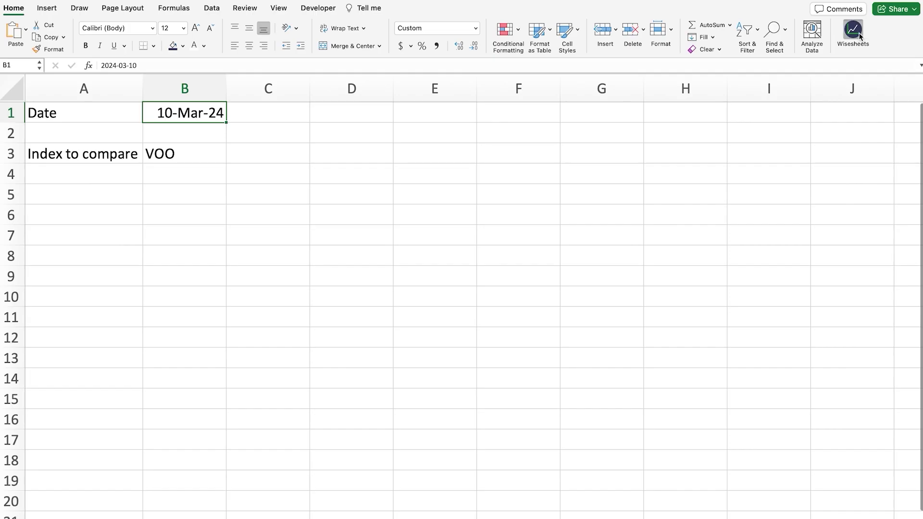
left_click(850, 30)
left_click(795, 124)
Step: Set the Wisesheets screener to actively trading ETFs only, removing unneeded filters
left_click(789, 278)
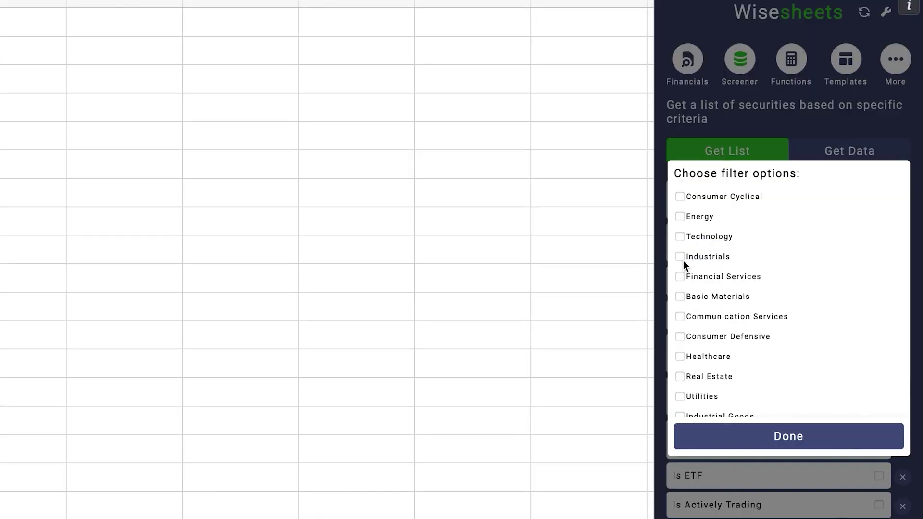
key("Escape")
left_click(901, 206)
left_click(902, 206)
left_click(877, 356)
left_click(878, 385)
left_click(901, 195)
left_click(904, 255)
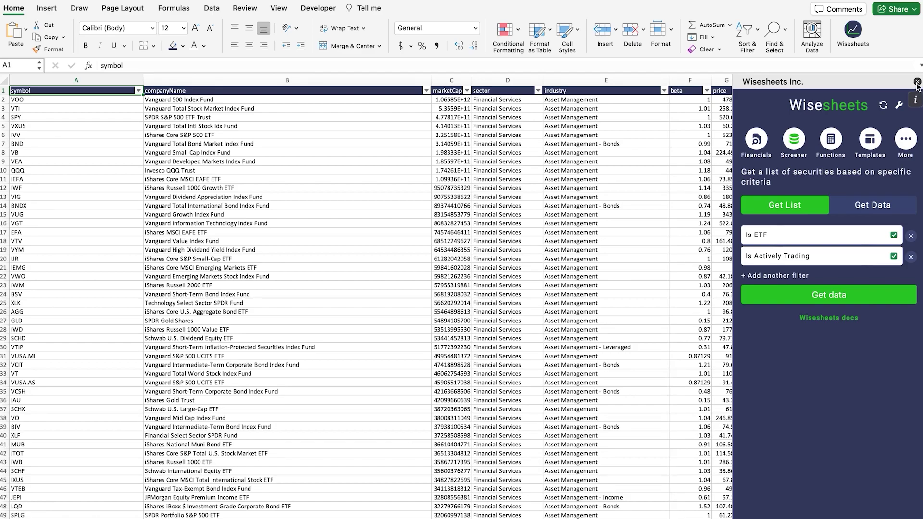
left_click(917, 82)
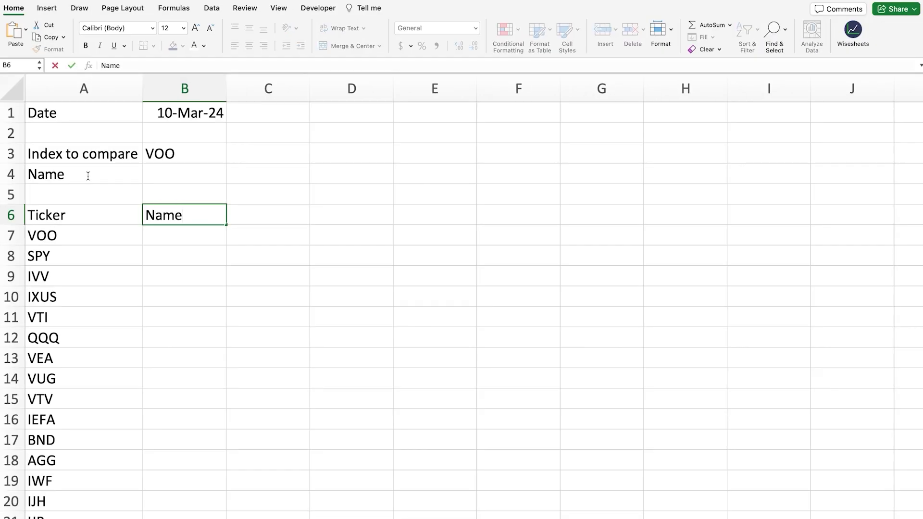
Step: Confirm the Name header and select the Price to Avg Volume headers in row 6
key("Return")
key("Right")
key("Right")
key("Up")
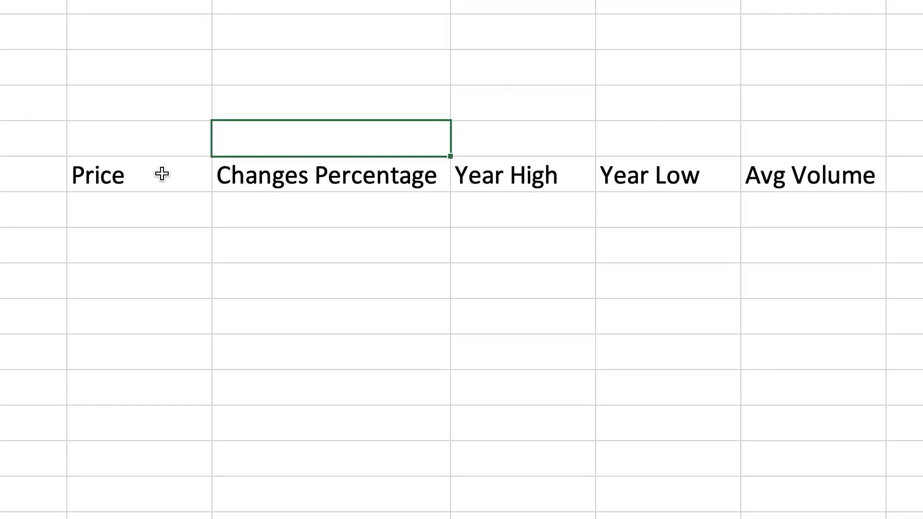
left_click_drag(162, 174, 795, 174)
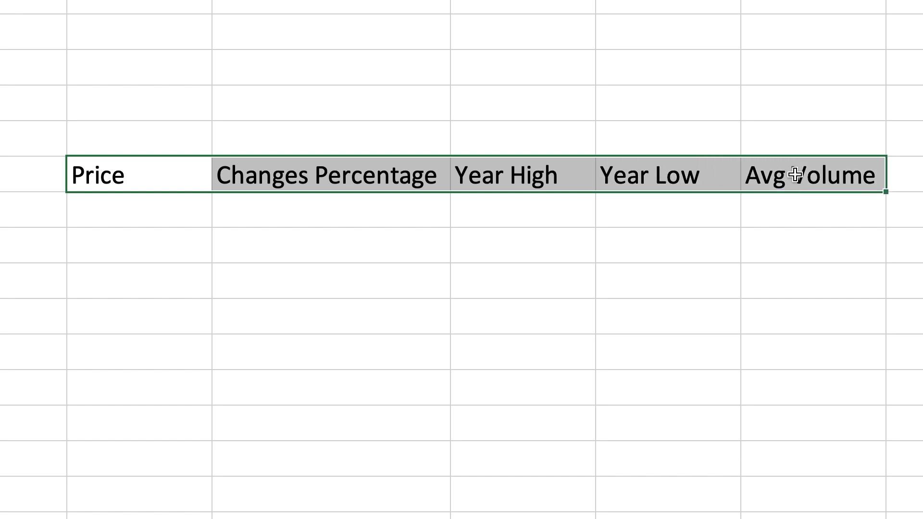
left_click(825, 119)
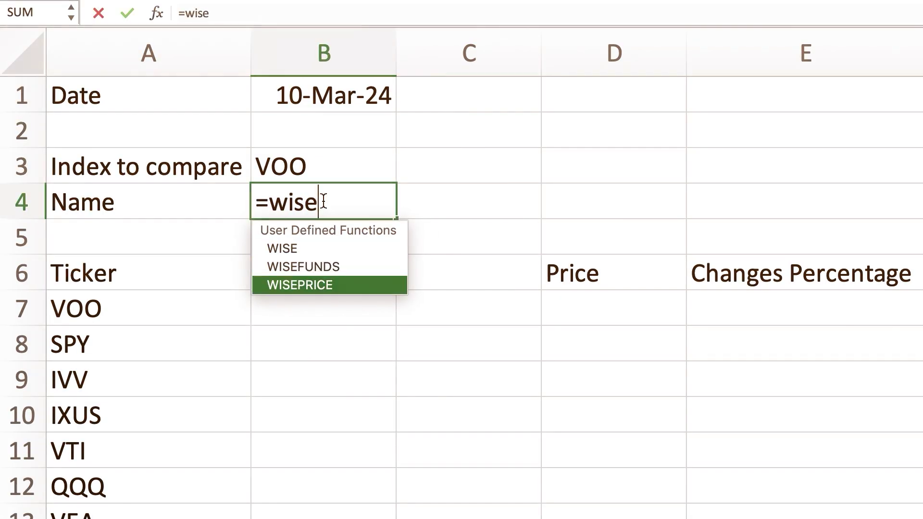
Step: Complete =WISEPRICE(B3,"name") in B4 to show the index fund's name
key("Tab")
left_click(318, 166)
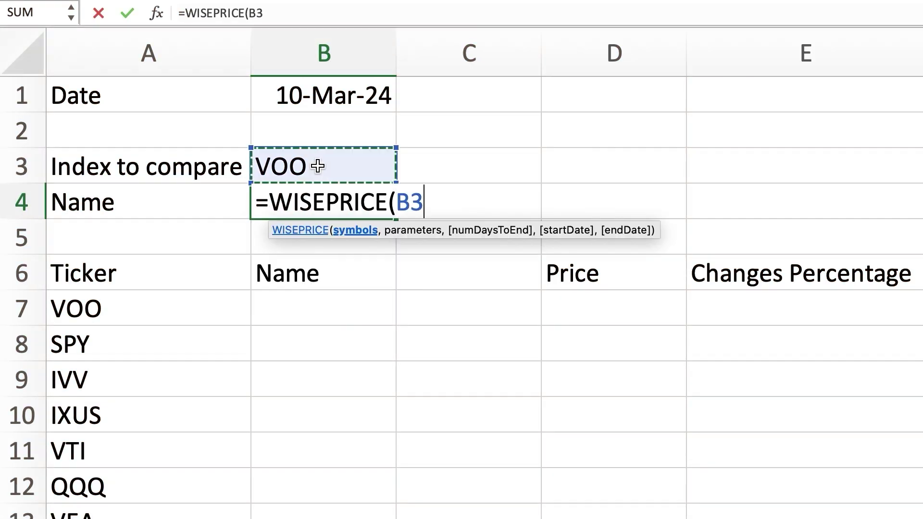
type(", \"name\")")
key("Return")
Step: Enter =WISEPRICE(A7:A52,"name") in B7 and resize column B to about 22.67
left_click(305, 323)
type("=wise")
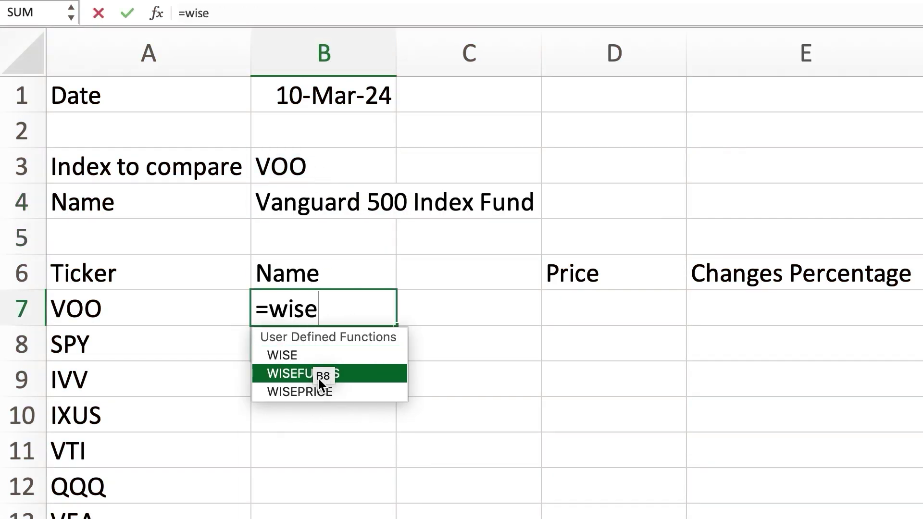
double_click(300, 392)
left_click(161, 306)
key("super+shift+Down")
type(", \"name\")")
key("Return")
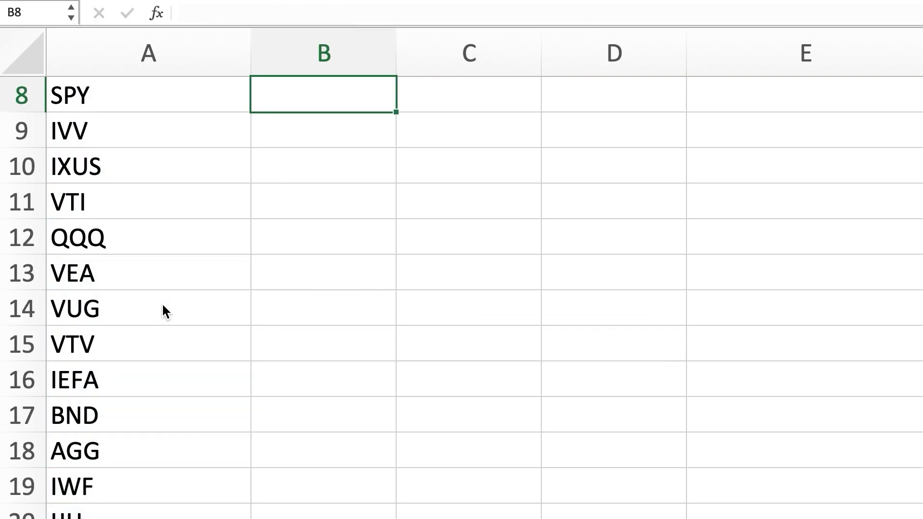
key("Up")
double_click(227, 88)
left_click_drag(505, 87, 325, 90)
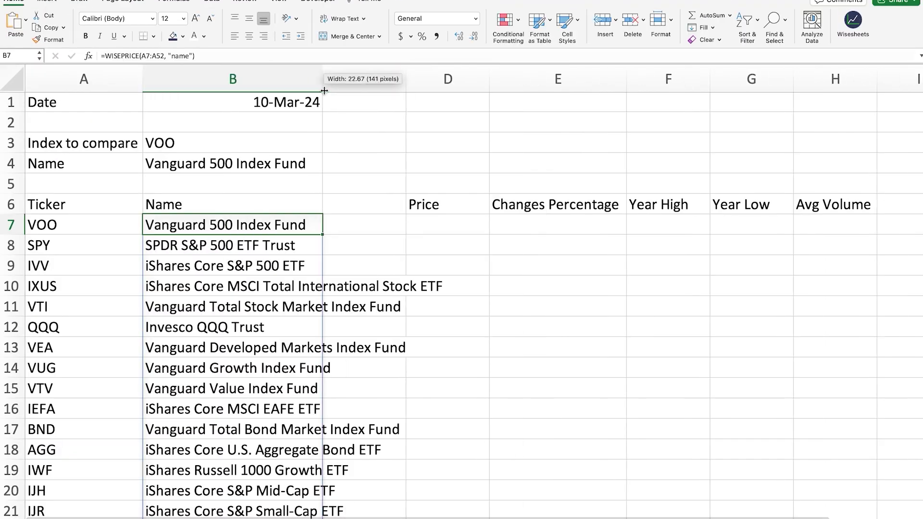
Step: Enter =WISEPRICE(A7:A52,D6:H6) in D7 to pull Price through Avg Volume data
left_click(459, 223)
type("=wise")
key("Down")
key("Down")
key("Tab")
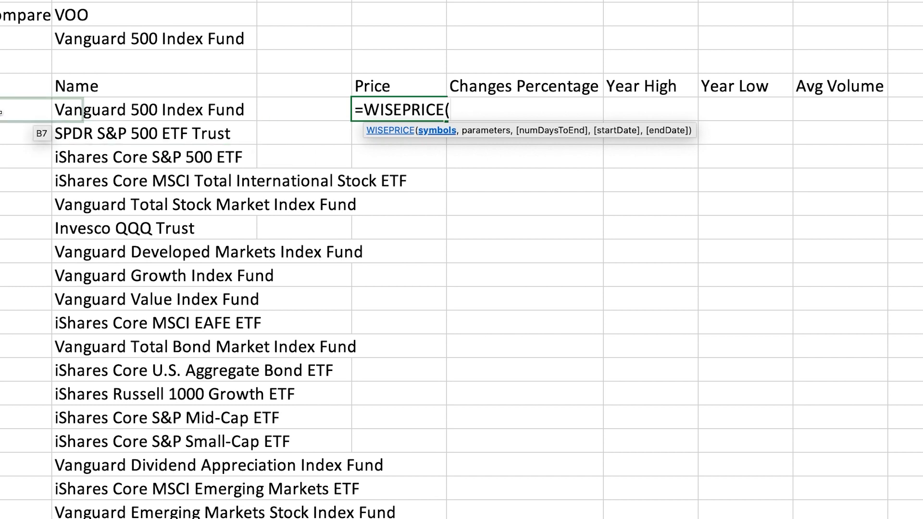
left_click_drag(15, 110, 28, 518)
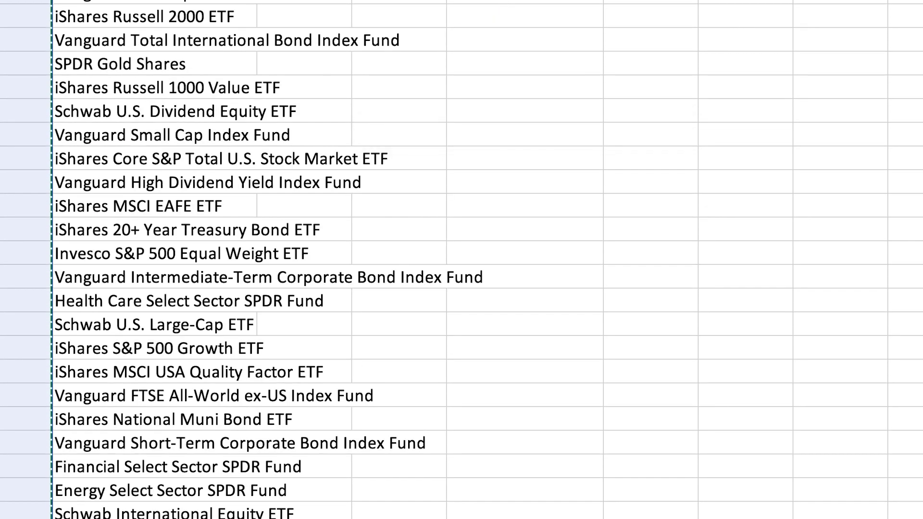
type(",")
left_click_drag(394, 89, 849, 94)
key("Return")
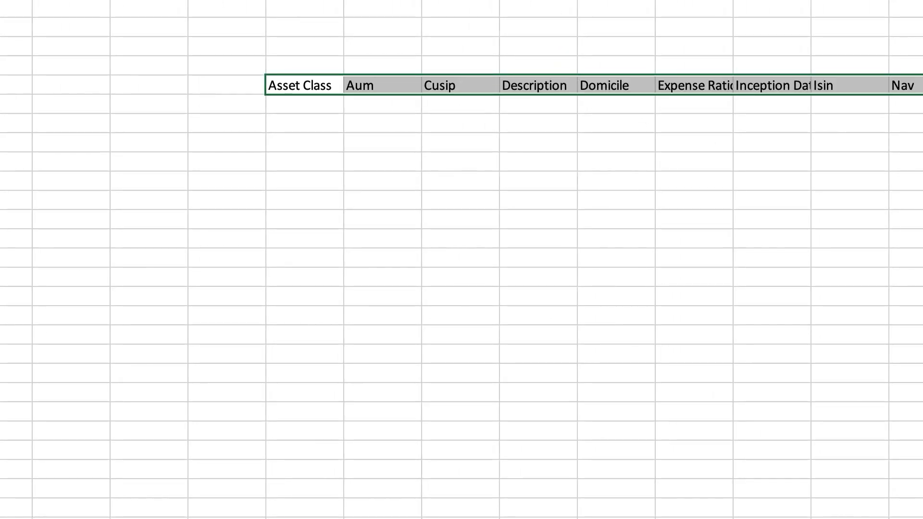
Step: Autofit the Expense Ratio, Inception Date and Nav Currency columns to their headers
double_click(733, 1)
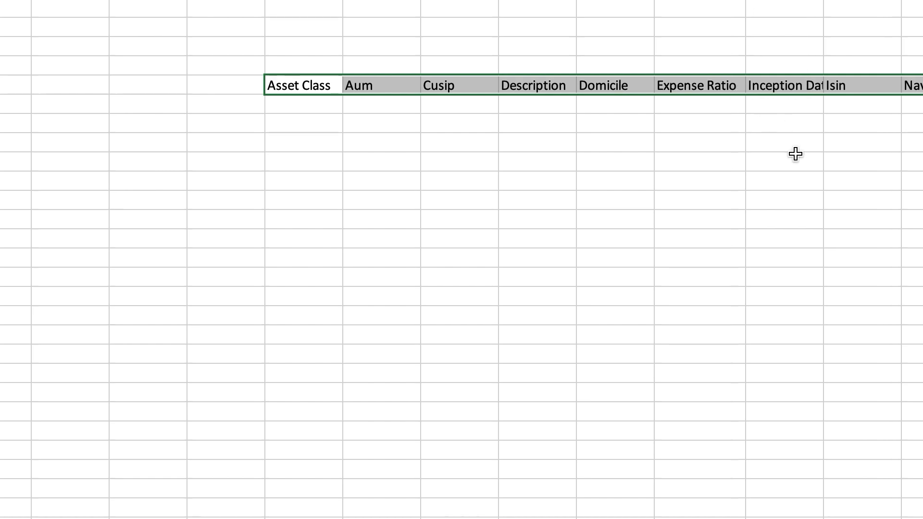
double_click(612, 0)
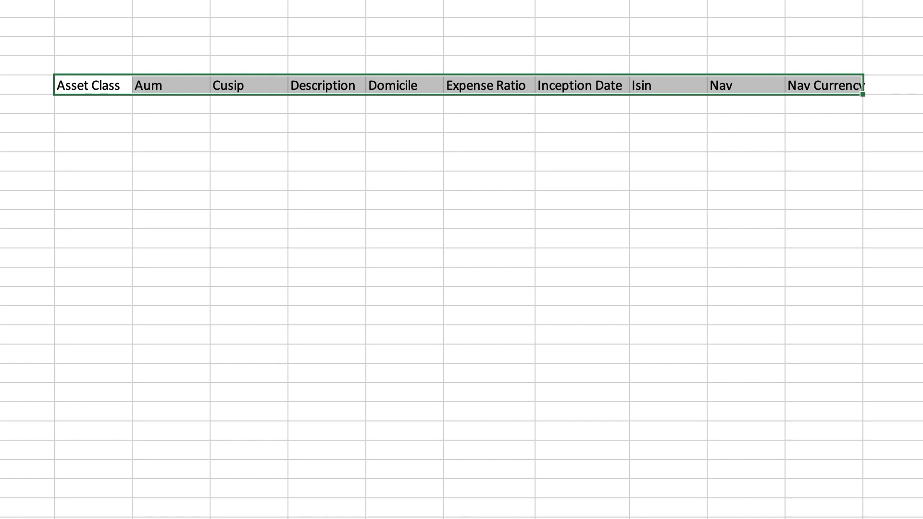
double_click(863, 1)
left_click(848, 139)
Step: Enter =WISEFUNDS(A7:A52,Q6:Z6) under Asset Class for every ticker's fund details
left_click(129, 109)
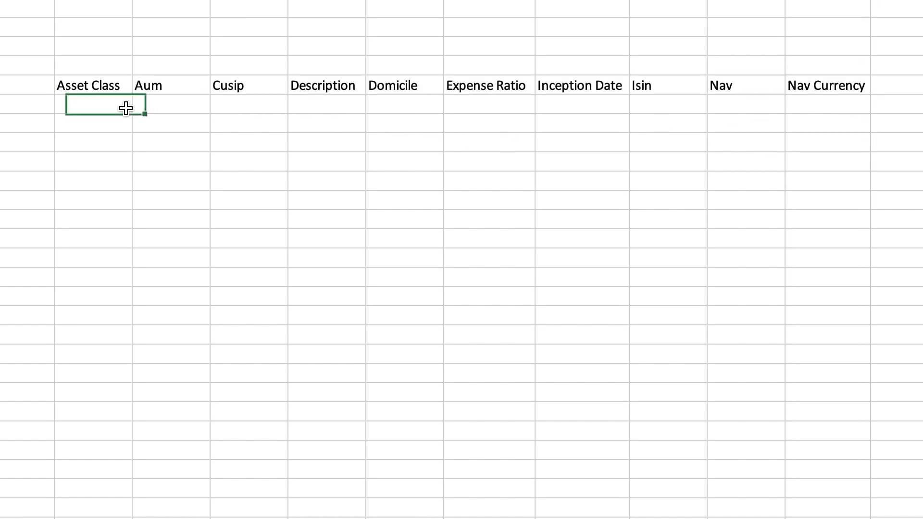
type("=wise")
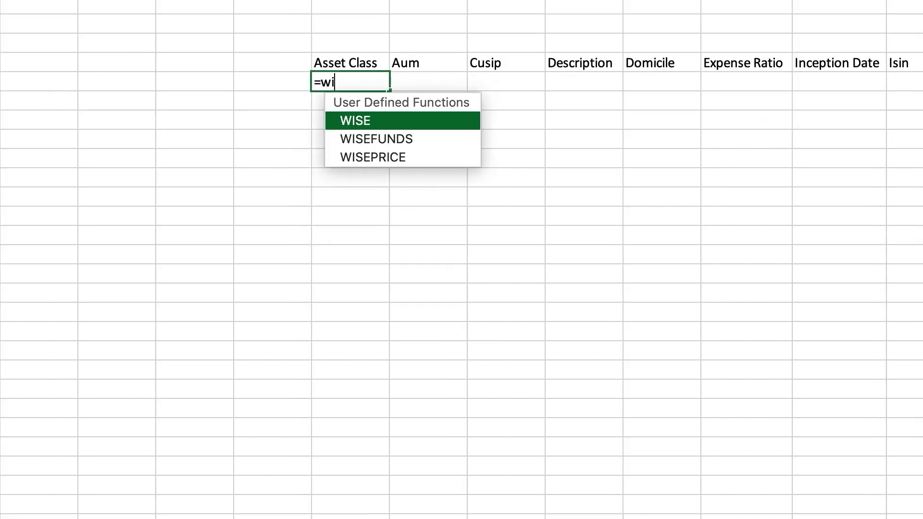
double_click(381, 145)
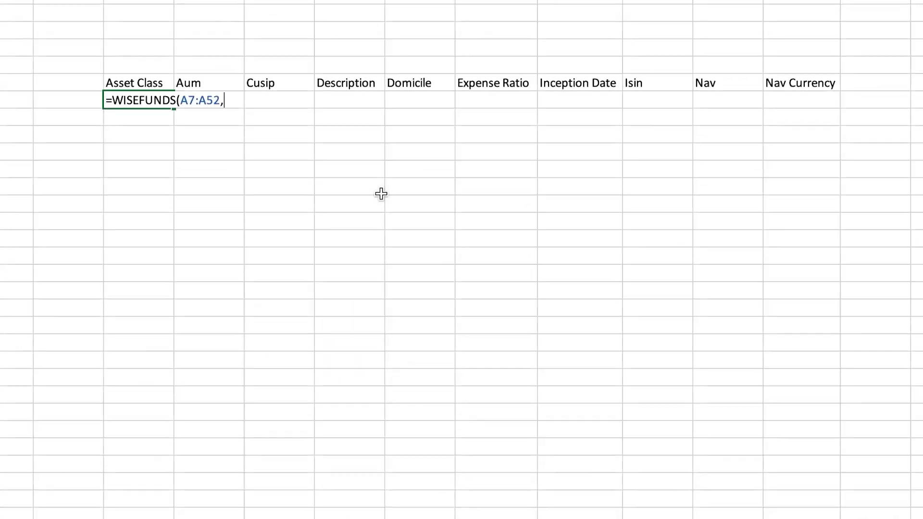
left_click_drag(135, 82, 830, 80)
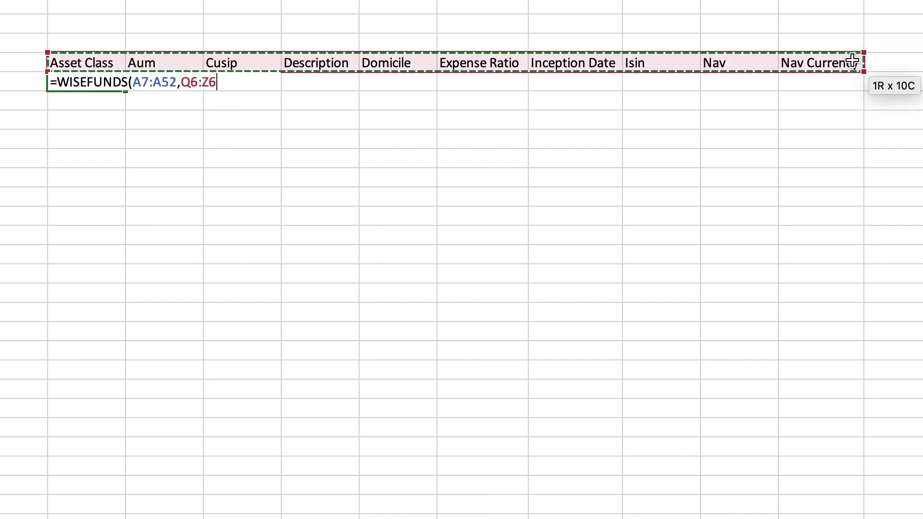
key("Return")
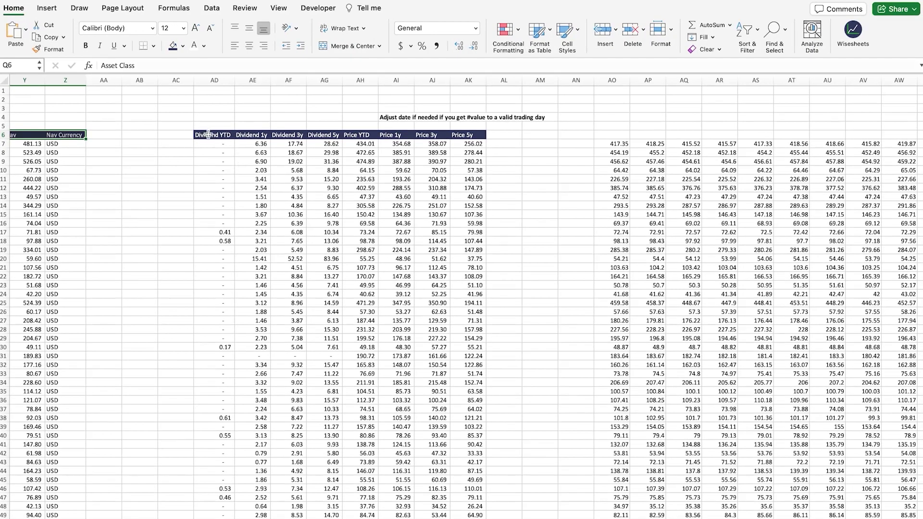
Step: Copy the Dividend YTD to Price 5y headers into row 6 starting at AC6
left_click_drag(215, 135, 480, 137)
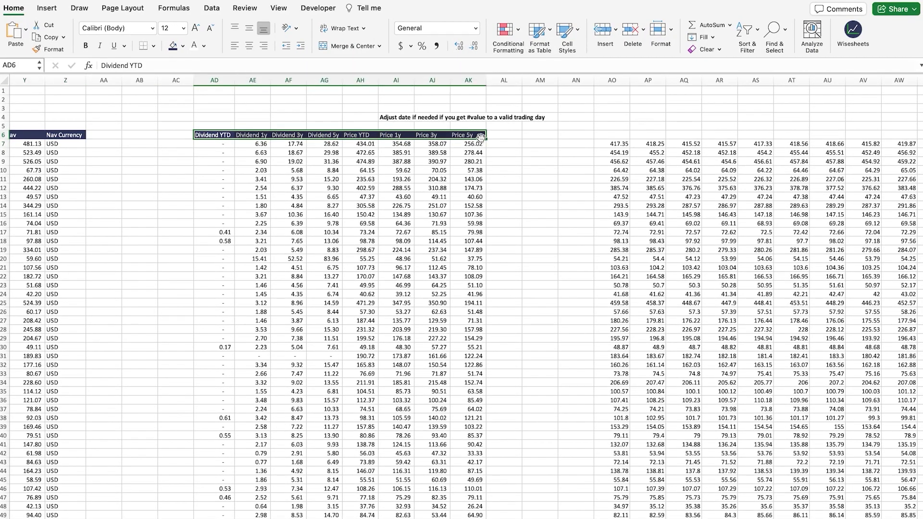
key("super+c")
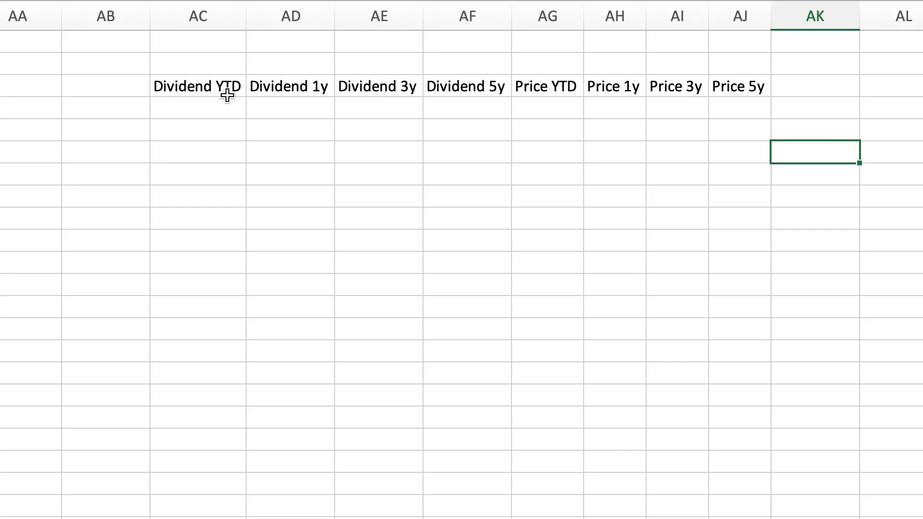
left_click_drag(224, 91, 728, 93)
left_click_drag(210, 89, 725, 87)
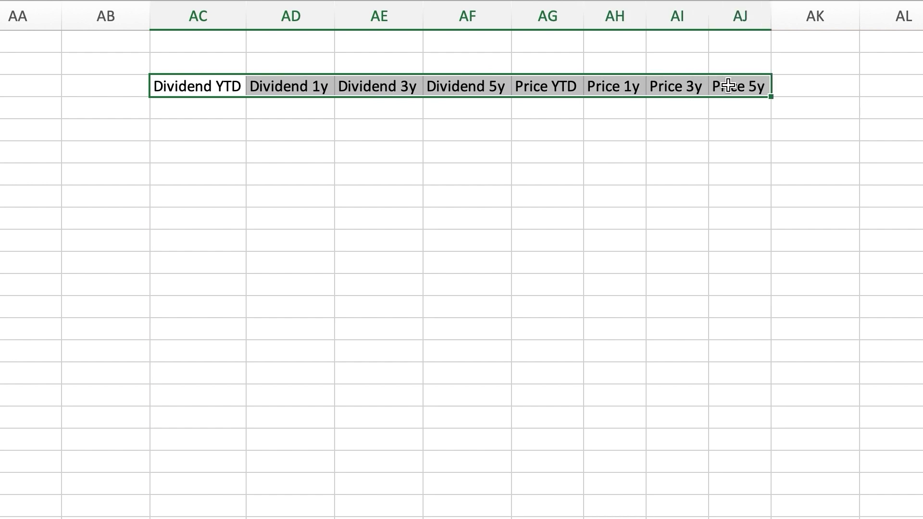
left_click(807, 89)
Step: Enter =WISEPRICE($A7,"dividend",,DATE(YEAR($B$1),1,1),$B$1) in AC7 for year-to-date dividends
left_click_drag(546, 89, 766, 105)
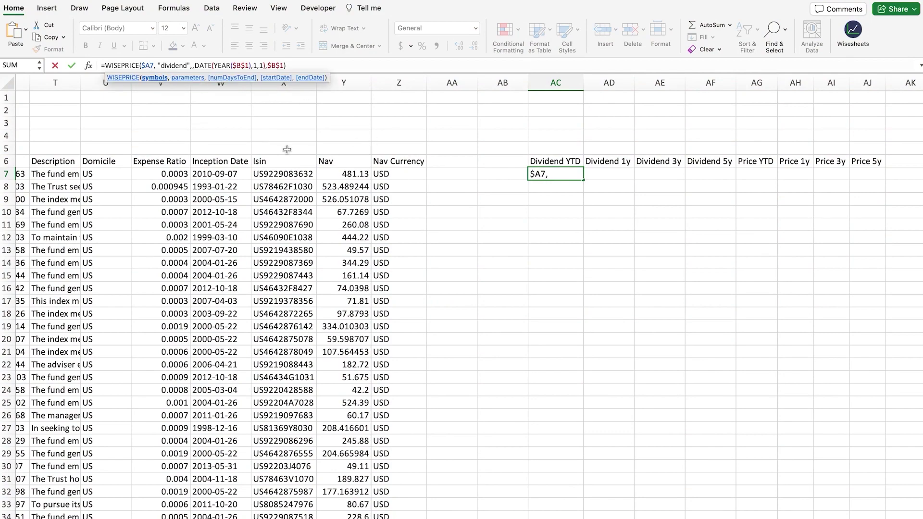
scroll(287, 149, "left", 10)
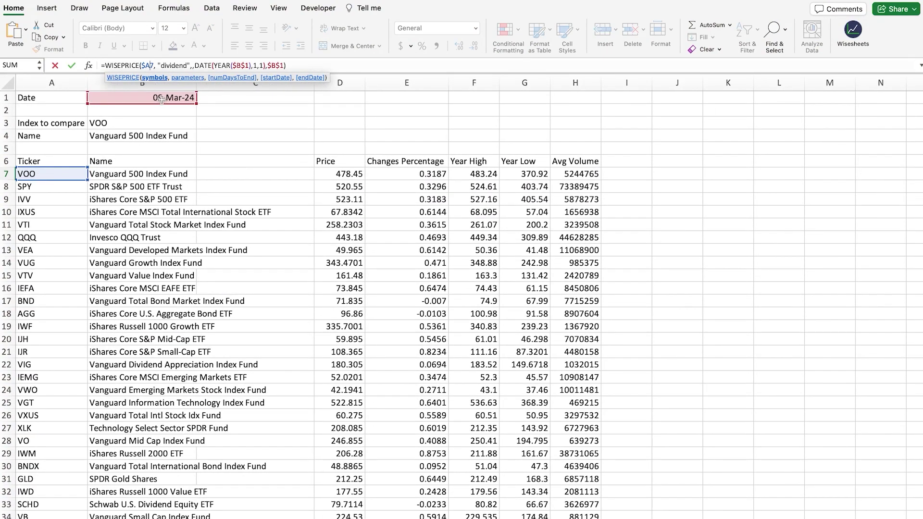
left_click(207, 65)
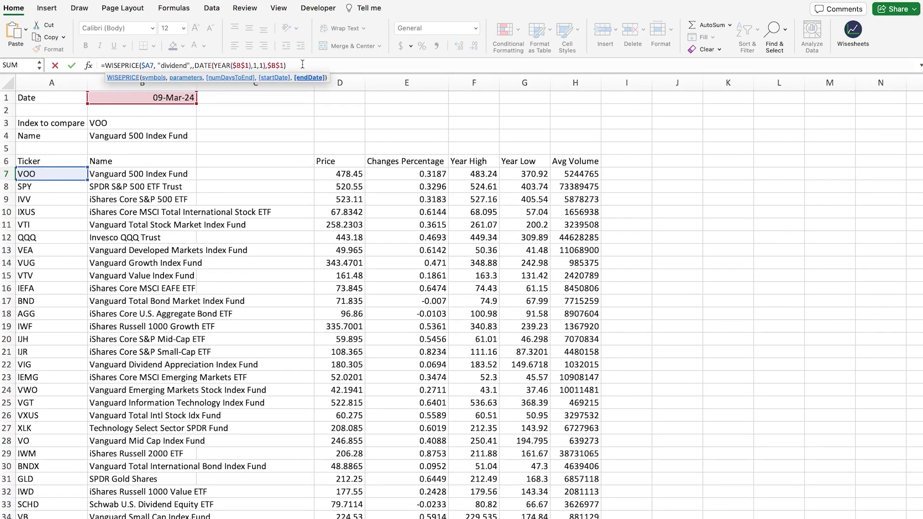
scroll(438, 119, "right", 20)
key("Return")
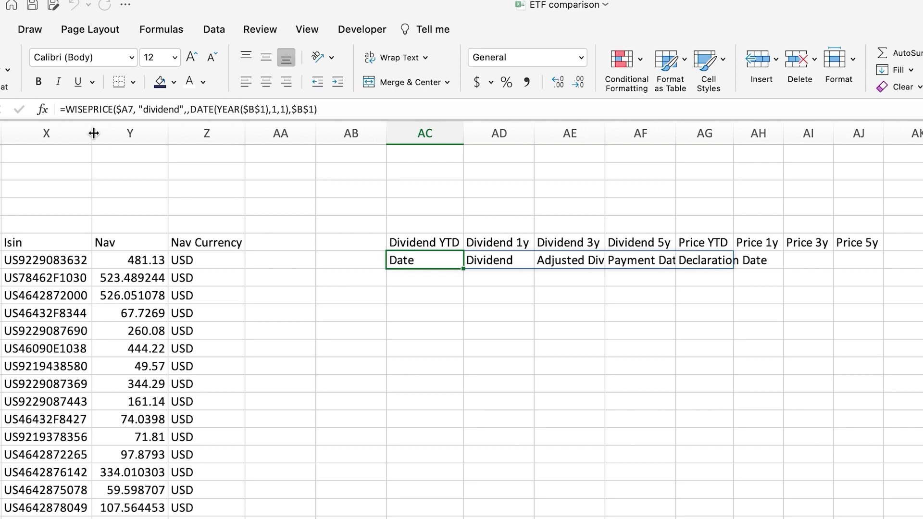
Step: Wrap the AC7 dividend formula in SUM(INDEX(…,,2)) to total the year-to-date dividends
left_click(68, 106)
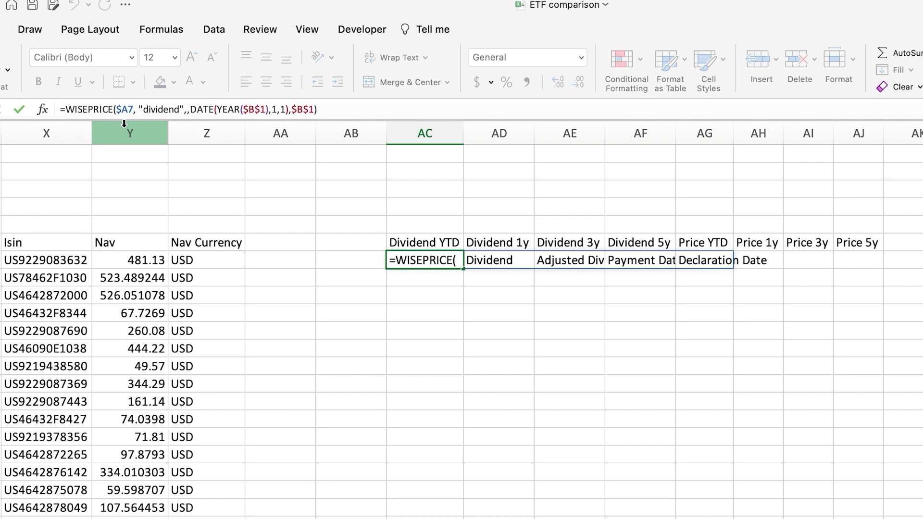
type("INDEX(")
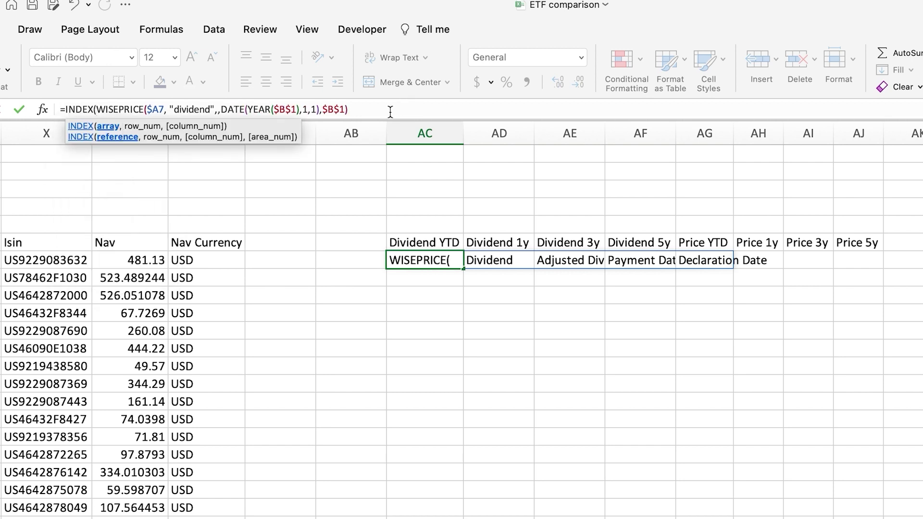
type(",,2")
key("Return")
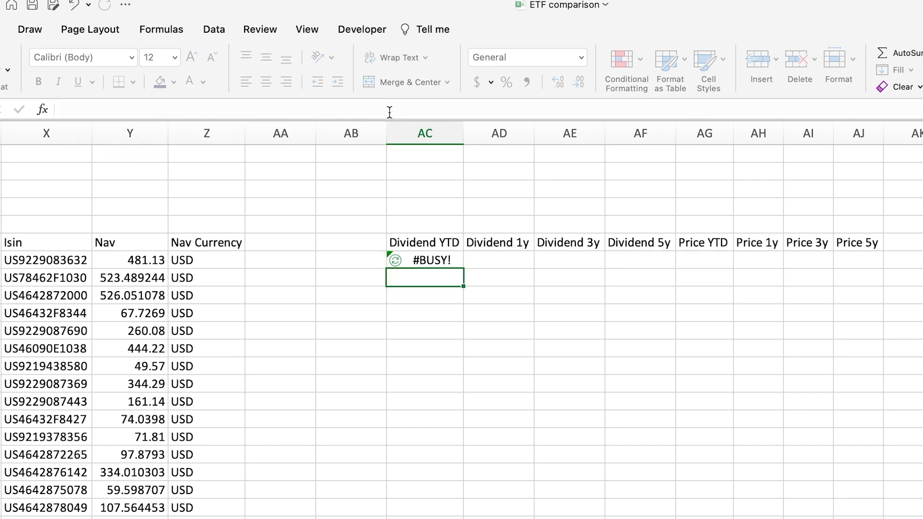
left_click(63, 109)
type("sum")
key("Tab")
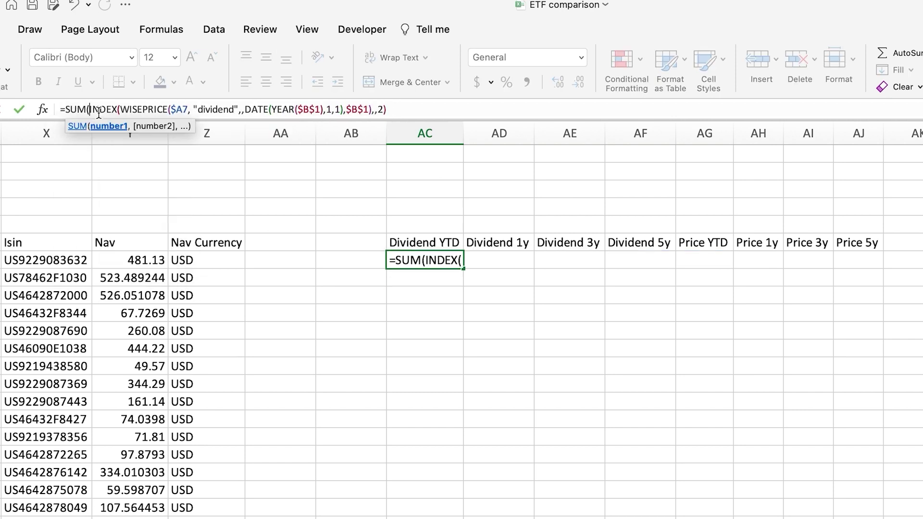
type(")")
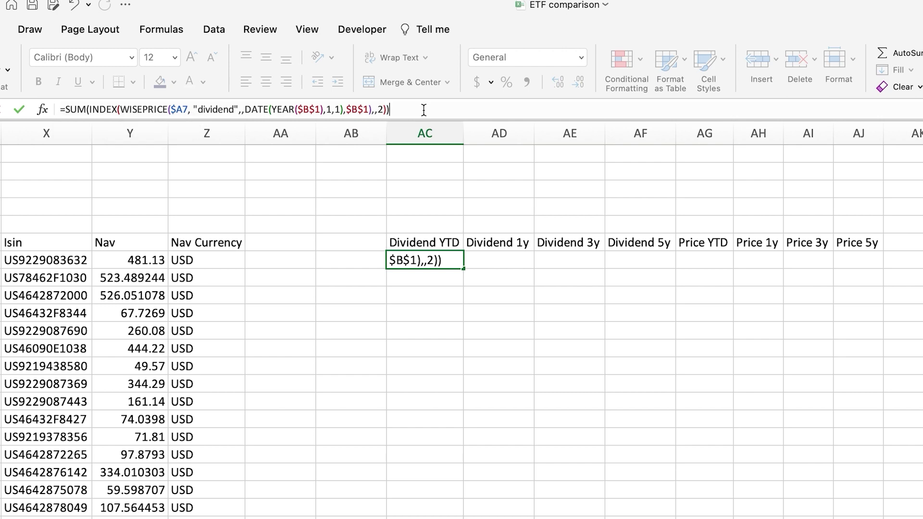
key("Return")
Step: Fill the Dividend YTD total down column AC for all funds
left_click(439, 261)
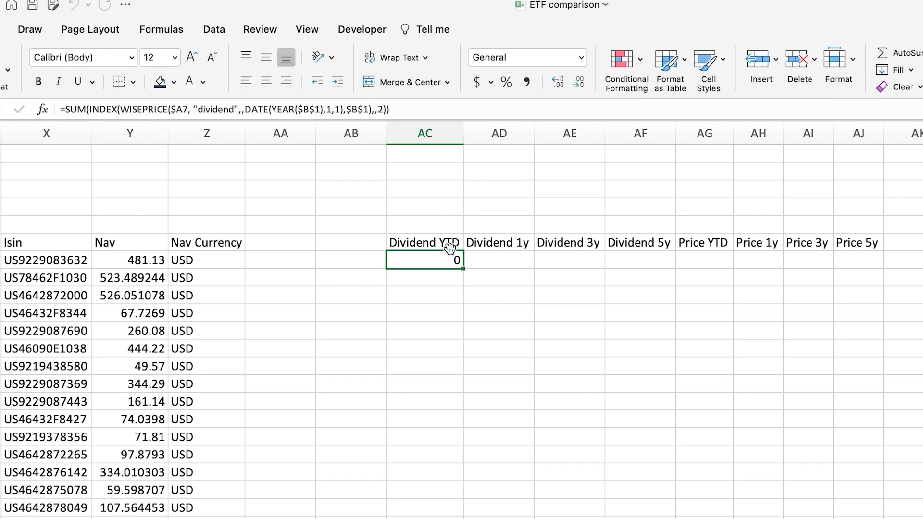
left_click_drag(463, 269, 463, 518)
scroll(597, 297, "up", 20)
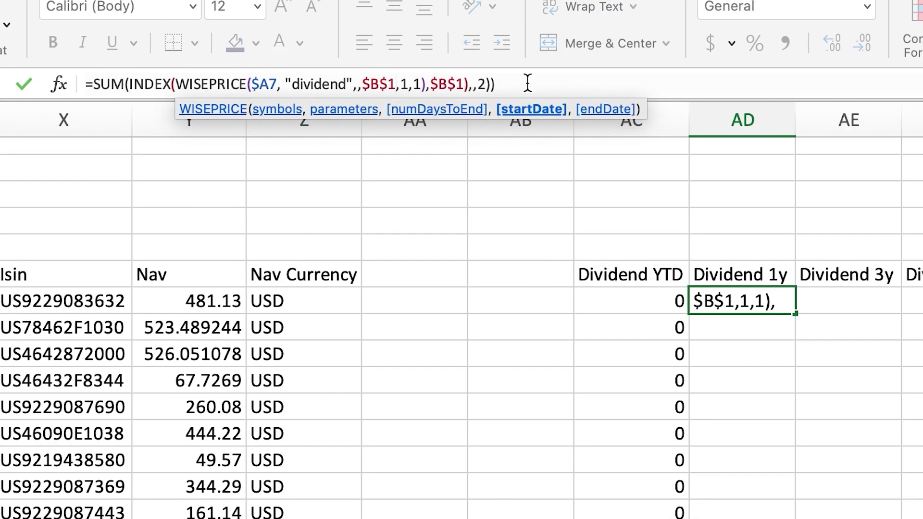
key("Right")
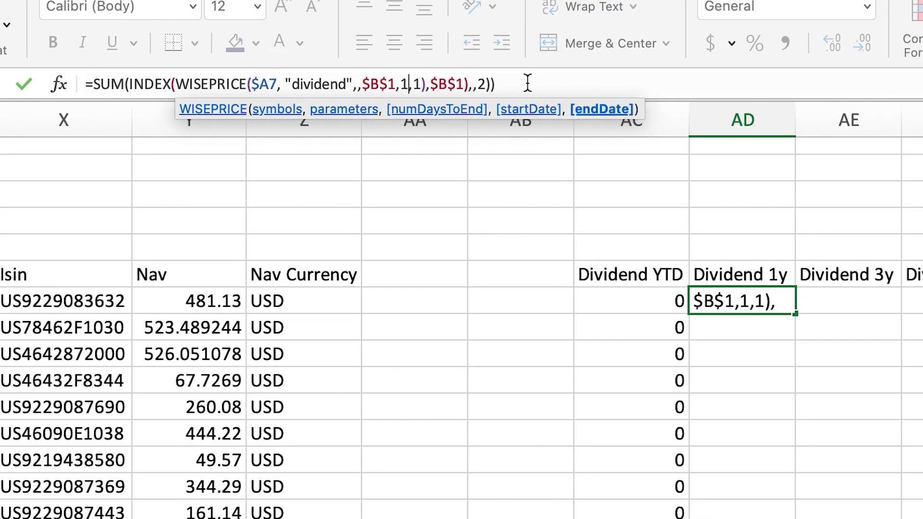
Step: Fix the Dividend 1y formula in AD7 so its start date is $B$1-365
key("BackSpace")
key("BackSpace")
key("Right")
key("Right")
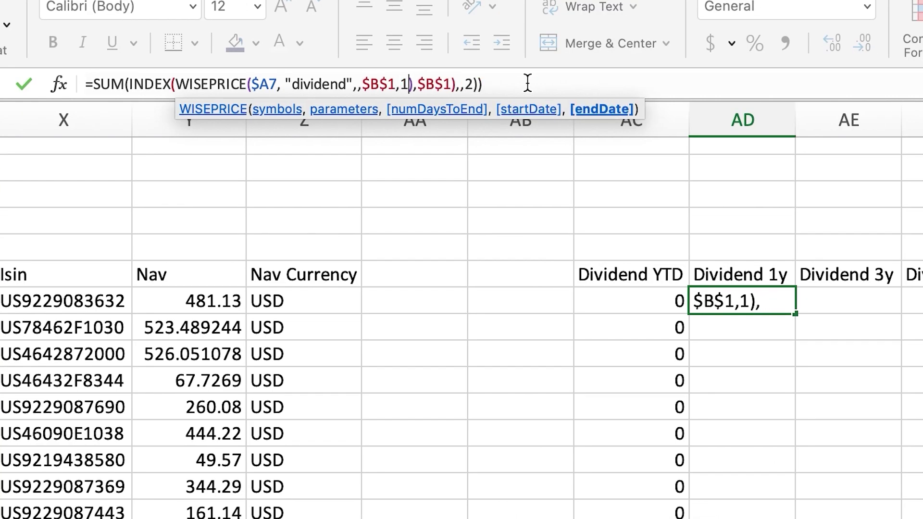
key("BackSpace")
key("BackSpace")
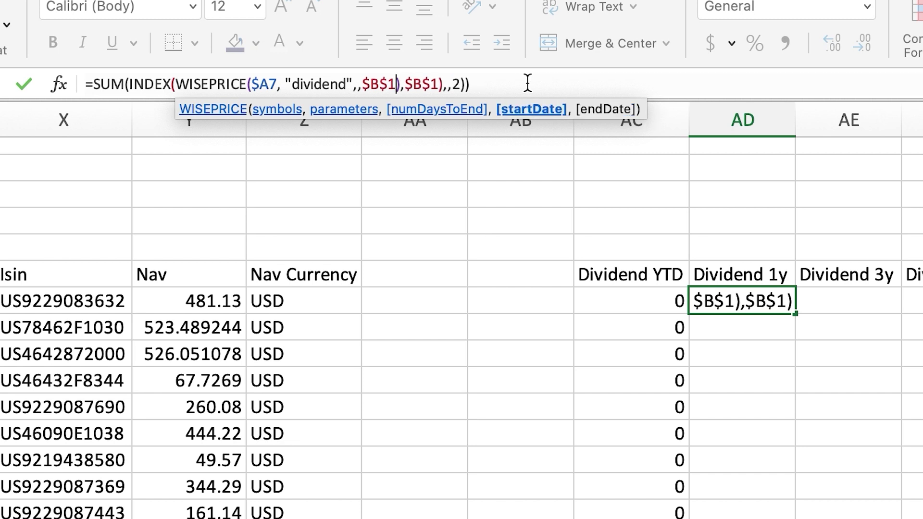
key("Delete")
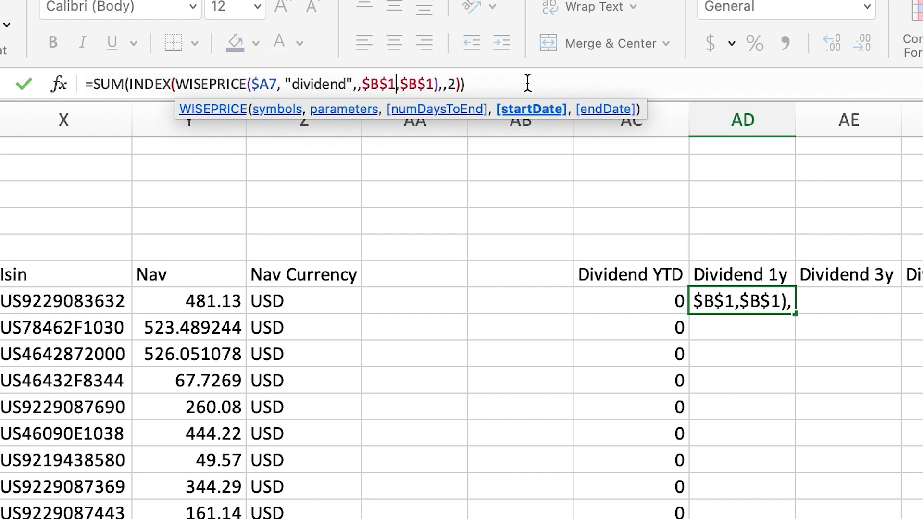
type("-365")
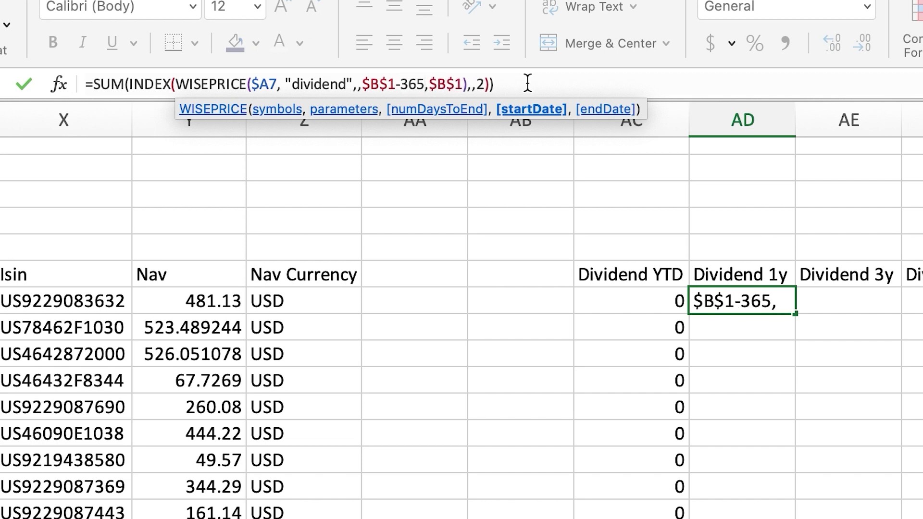
key("Return")
Step: Copy the dividend formula into Dividend 3y with a $B$1-(365*3) start date
key("Up")
key("Right")
key("ctrl+v")
left_click(395, 84)
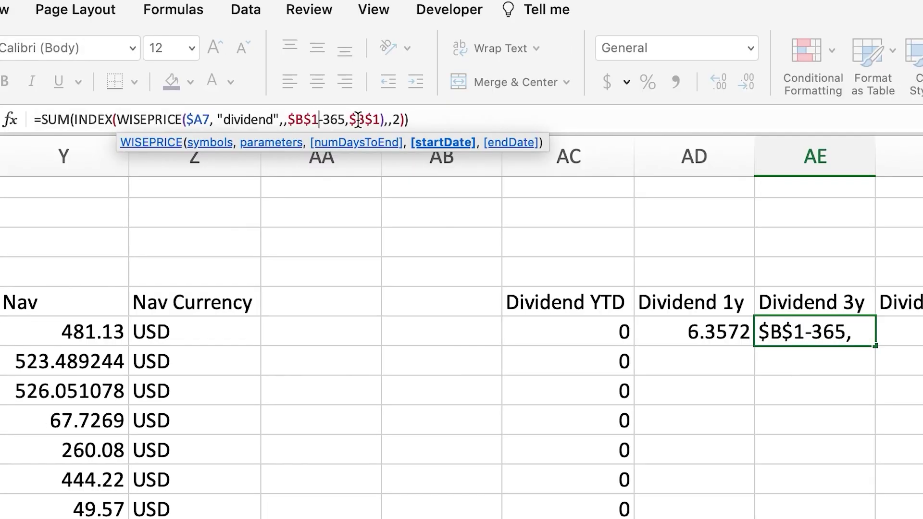
type("(")
key("Right")
key("Right")
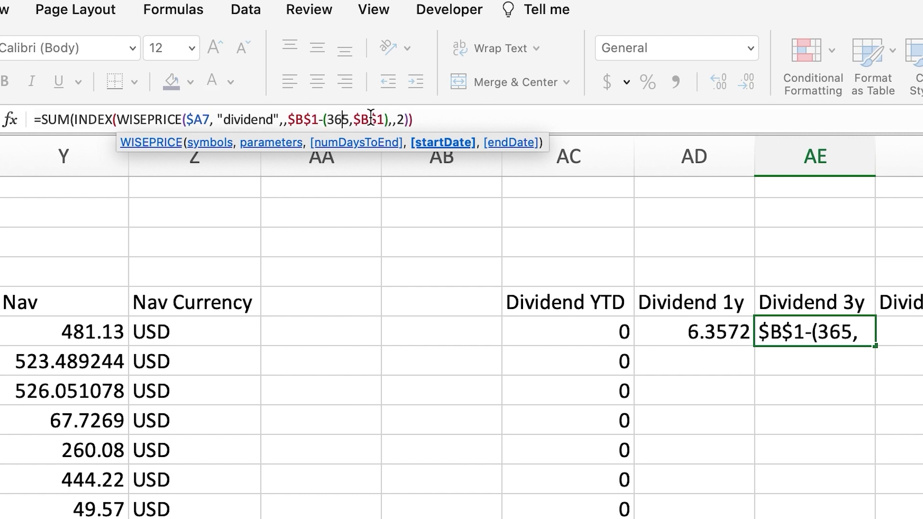
type("*3")
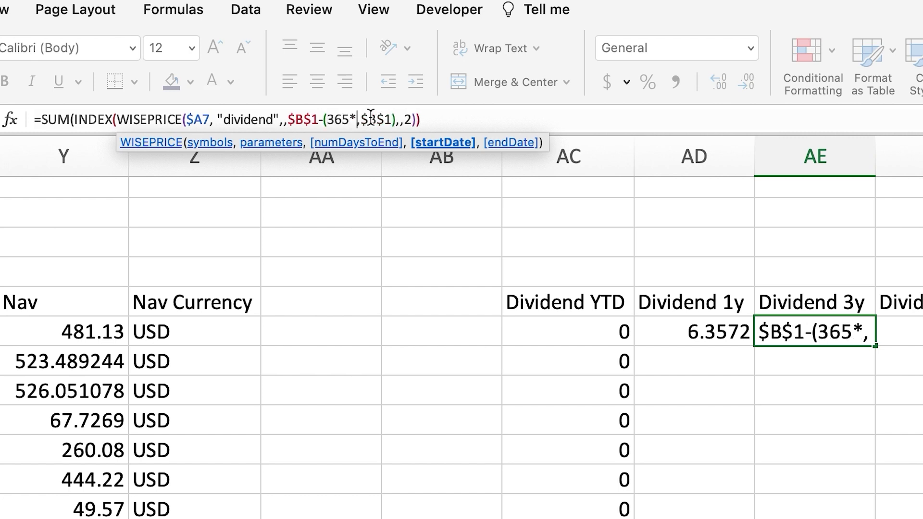
type(")")
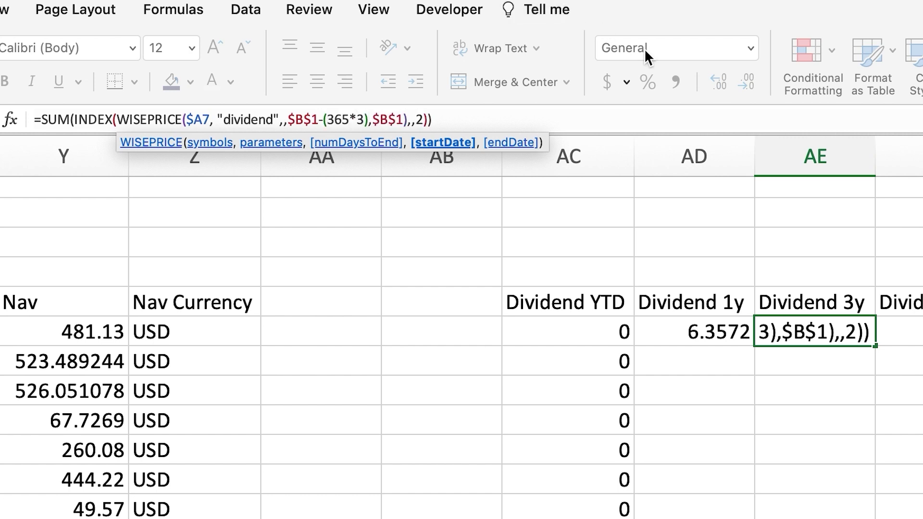
key("Return")
Step: Copy the dividend formula into Dividend 5y with a $B$1-(365*5) start date
left_click(831, 332)
key("ctrl+c")
key("Right")
key("ctrl+v")
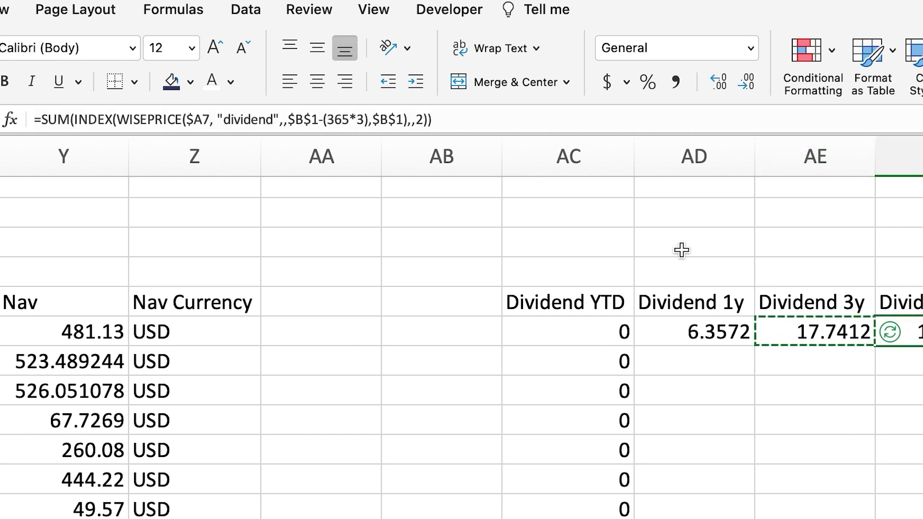
left_click(364, 119)
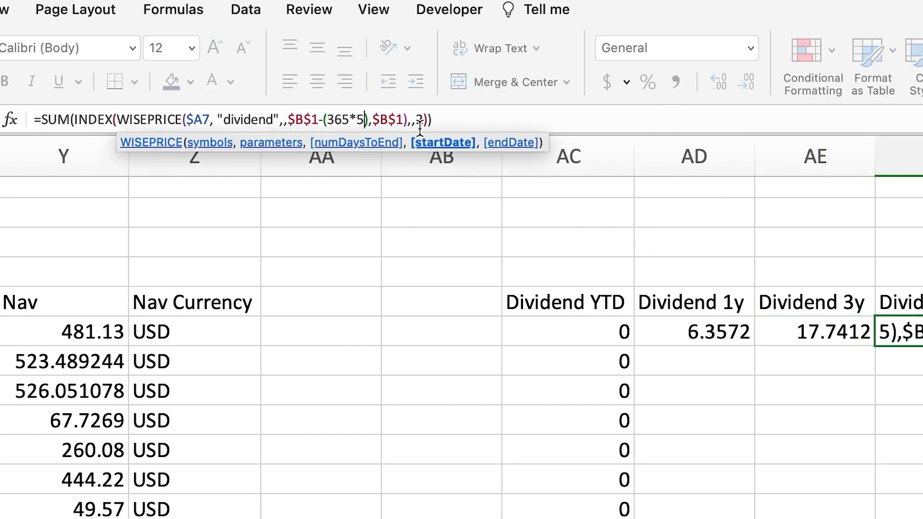
key("Return")
Step: Fill the Dividend 1y, 3y and 5y formulas down columns AD, AE and AF
left_click(694, 332)
left_click_drag(754, 345, 922, 288)
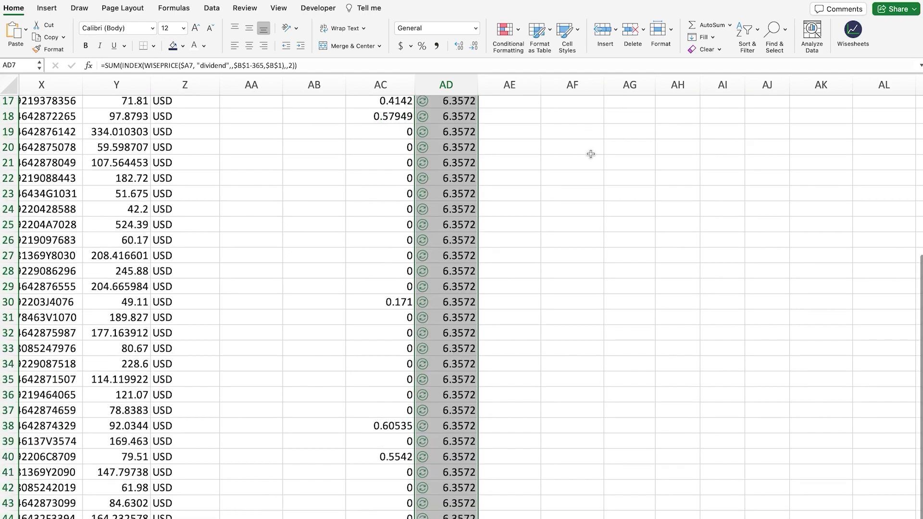
left_click(510, 183)
left_click_drag(540, 191, 593, 192)
left_click(572, 183)
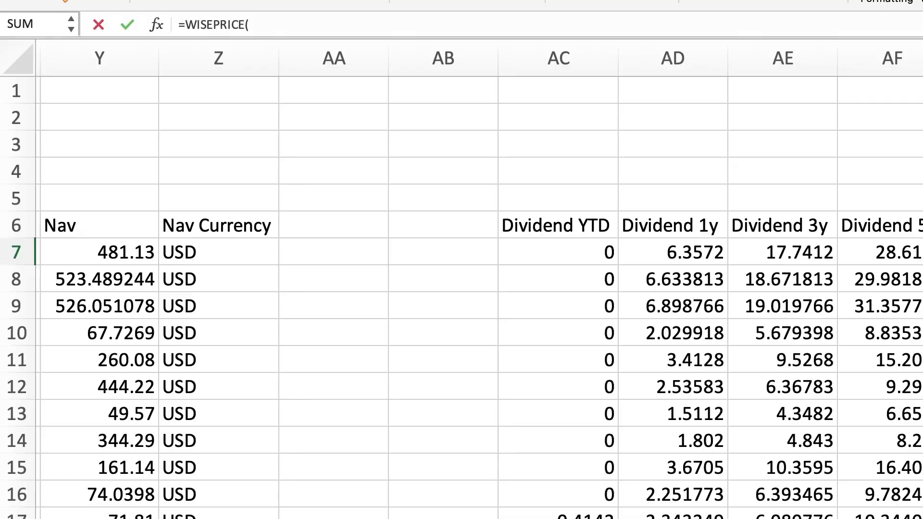
Step: Start the AG7 formula as WISEPRICE of A7's ticker, "close", with a DATE built from B1
scroll(462, 289, "left", 20)
left_click(95, 254)
type(", \"close\",,DATE(")
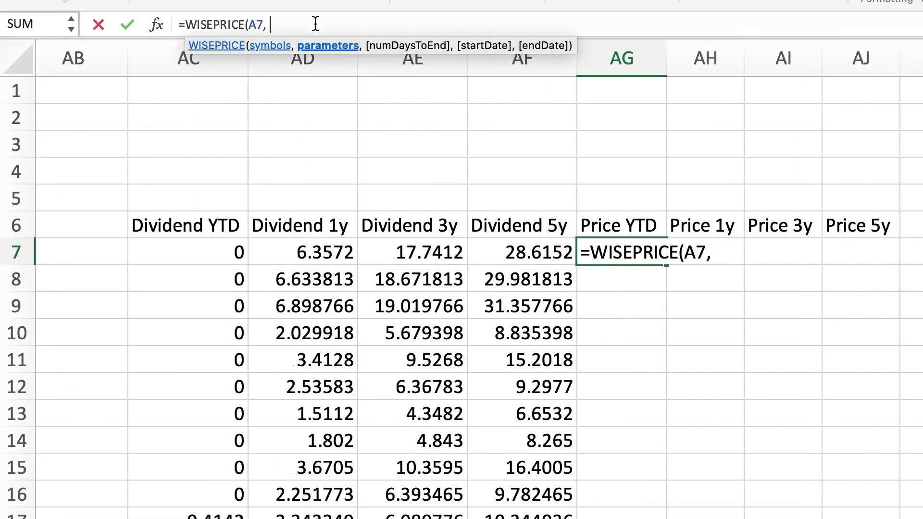
scroll(453, 124, "left", 20)
left_click(343, 92)
type(",1,2))")
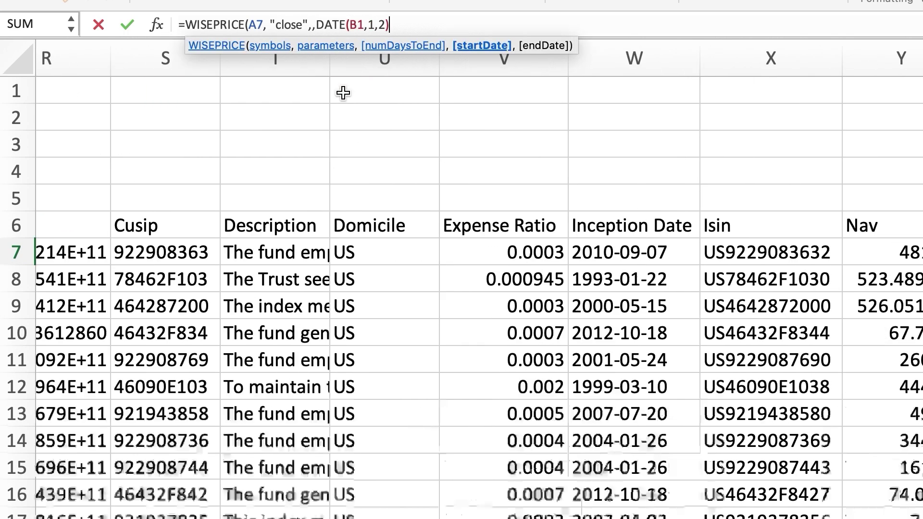
Step: Complete AG7 as =SUM(WISEPRICE(A7,"close",,DATE(YEAR($B$1),1,2)))
key("Left")
key("Left")
key("Left")
key("Left")
key("Left")
key("Left")
key("Left")
key("Left")
type("ye")
key("Tab")
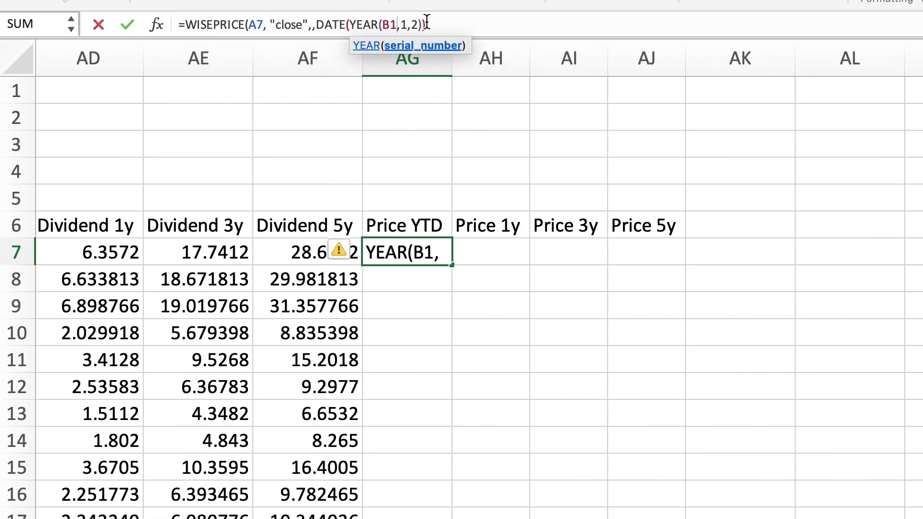
type(")")
left_click(183, 25)
type("s")
key("Tab")
left_click(483, 24)
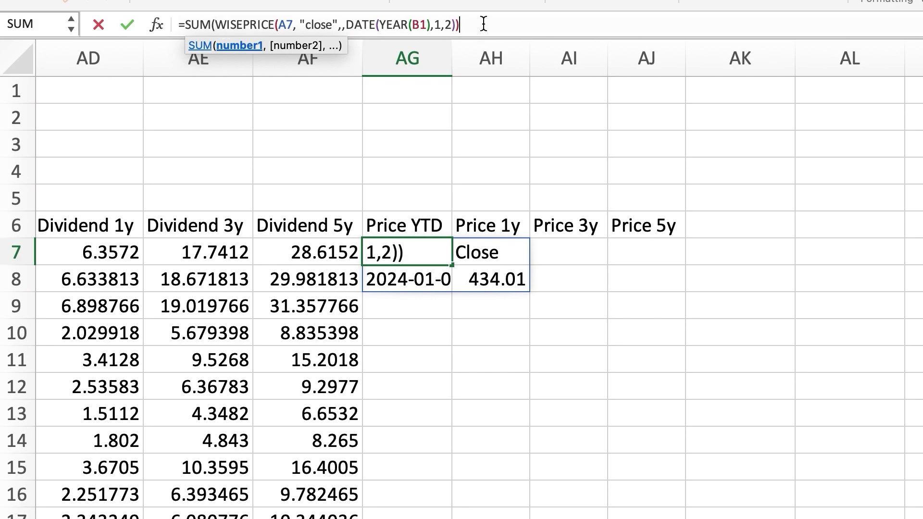
key("Return")
Step: Fill the Price YTD formula down to the last fund row with Ctrl+D
left_click_drag(407, 252, 447, 517)
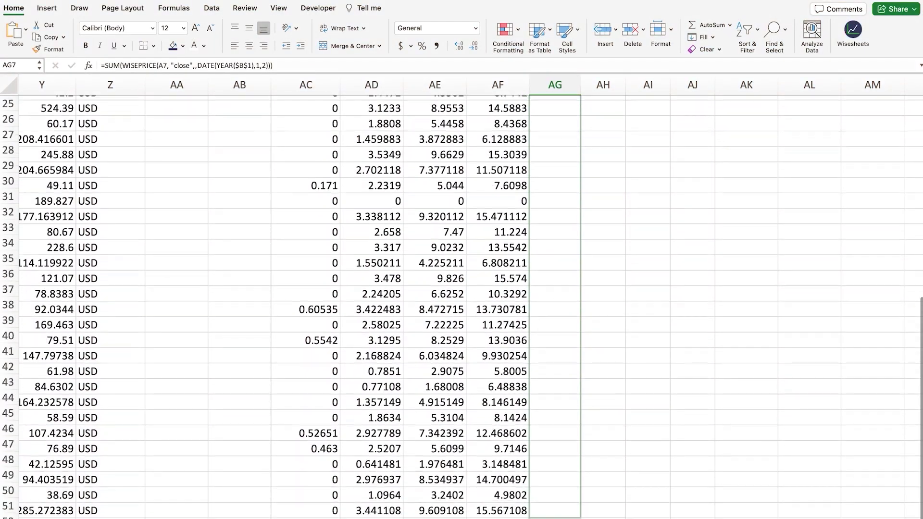
left_click_drag(562, 518, 567, 503)
key("ctrl+d")
scroll(673, 274, "up", 10)
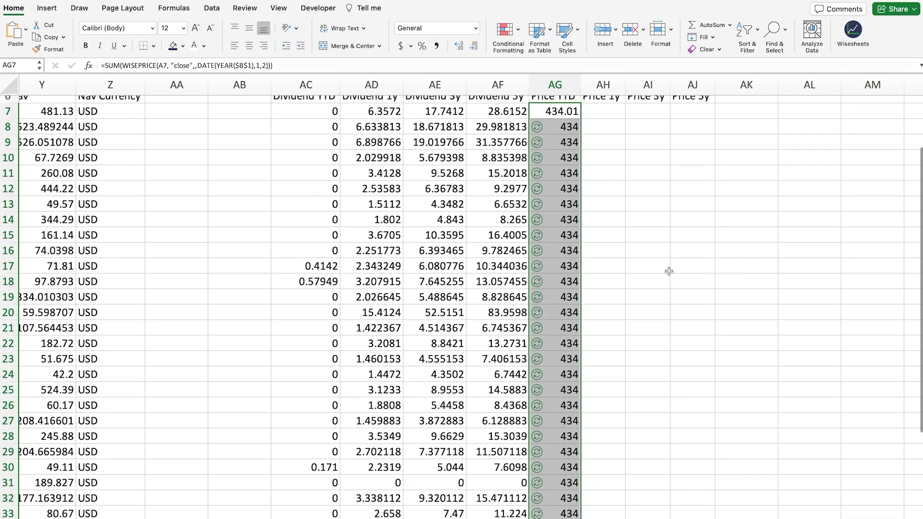
left_click(669, 272)
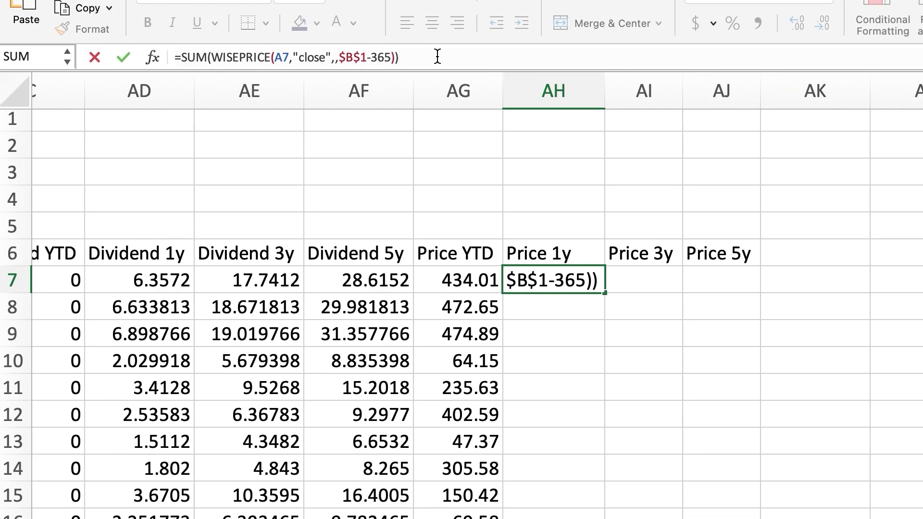
Step: Finish the Price 1y formula in AH7 with an absolute reference fix
left_click(278, 54)
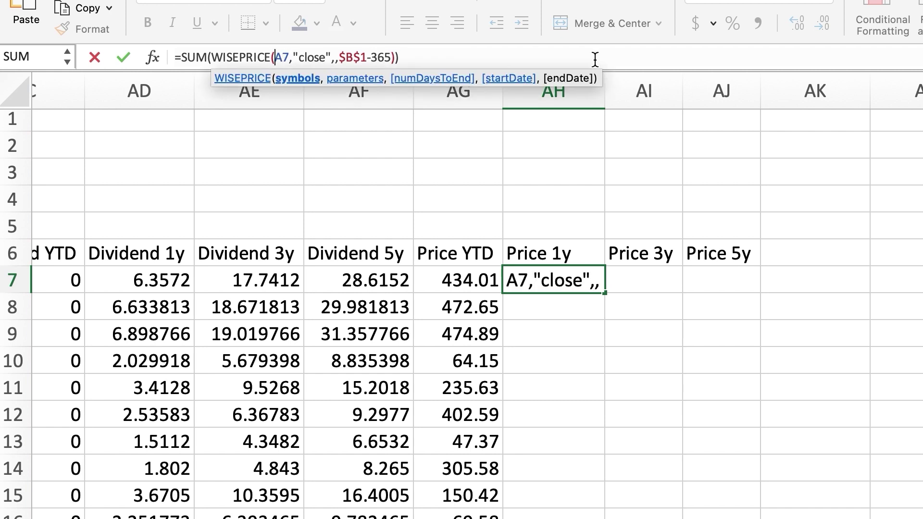
type("$")
key("Return")
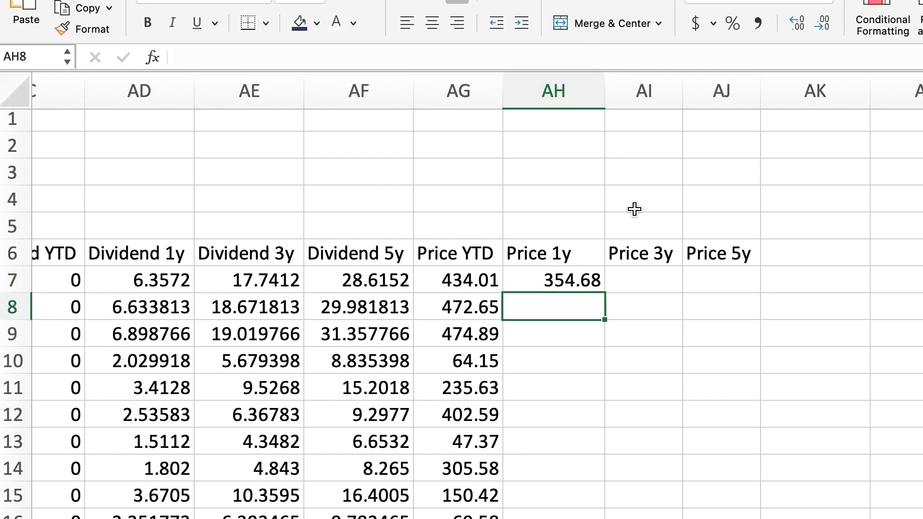
Step: Copy the price formula into Price 3y with a $B$1-(365*3) start date
left_click(587, 281)
key("super+c")
key("Right")
key("super+v")
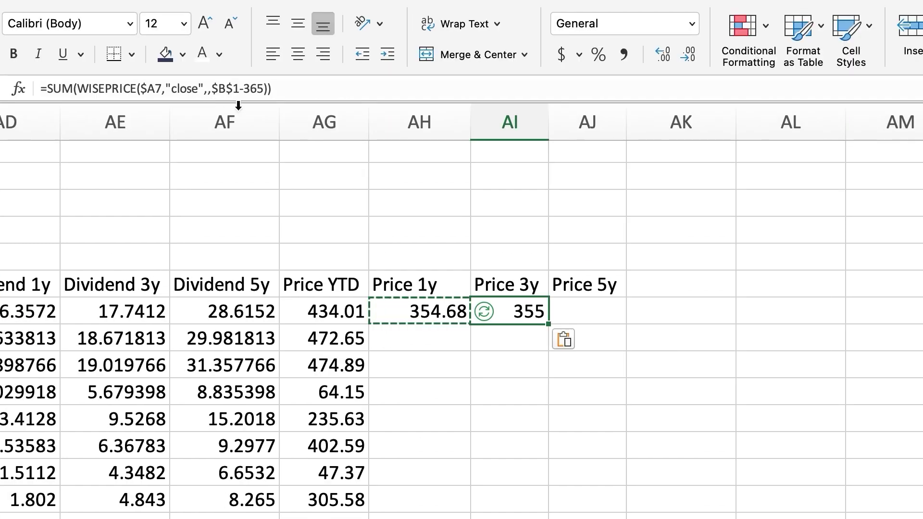
left_click(384, 57)
type("(")
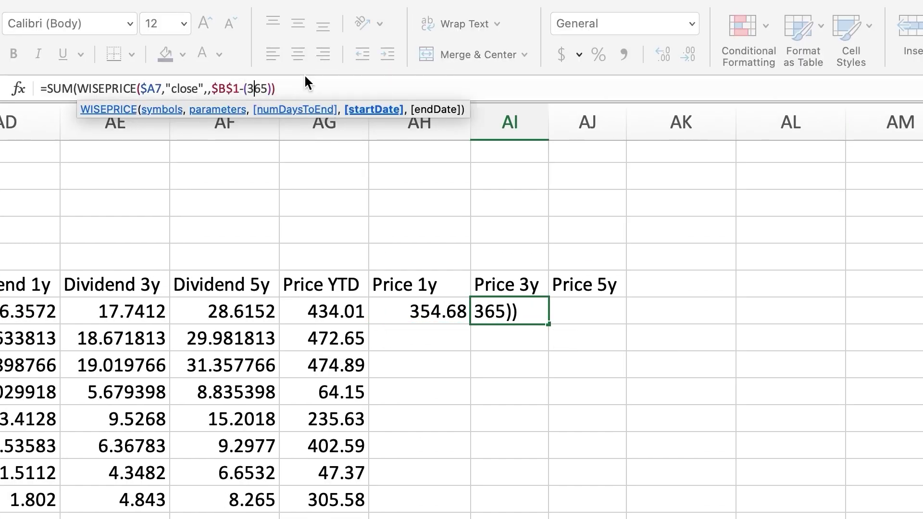
key("Right")
key("Right")
type("*3")
key("Return")
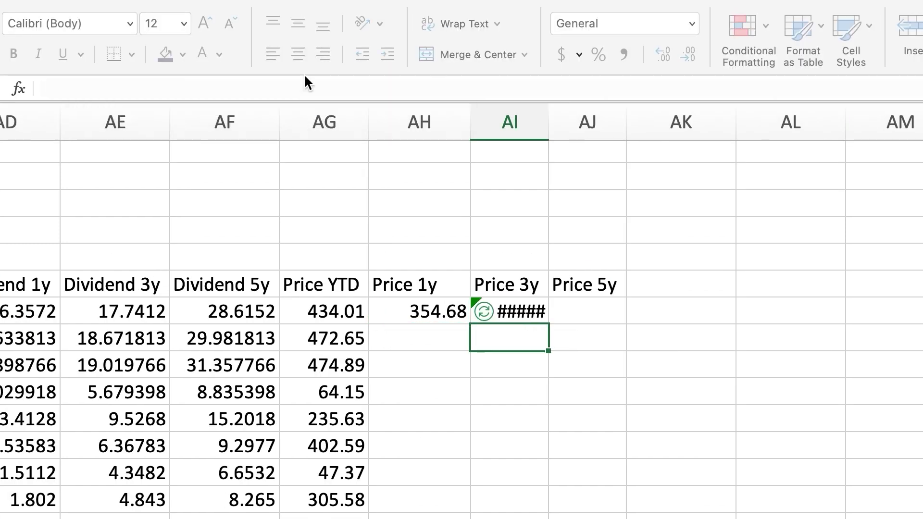
Step: Copy the price formula into Price 5y with a $B$1-(365*5) start date
left_click(529, 311)
key("super+c")
left_click(587, 313)
key("super+v")
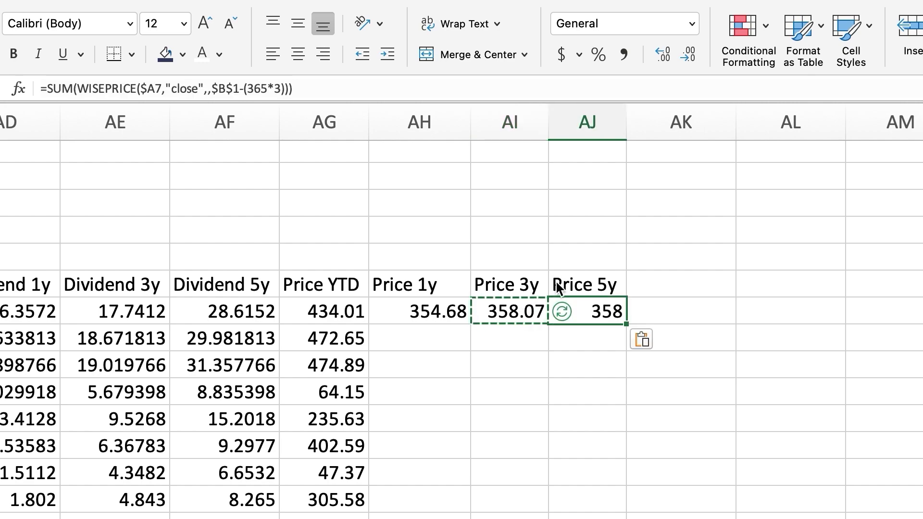
left_click(307, 91)
key("Return")
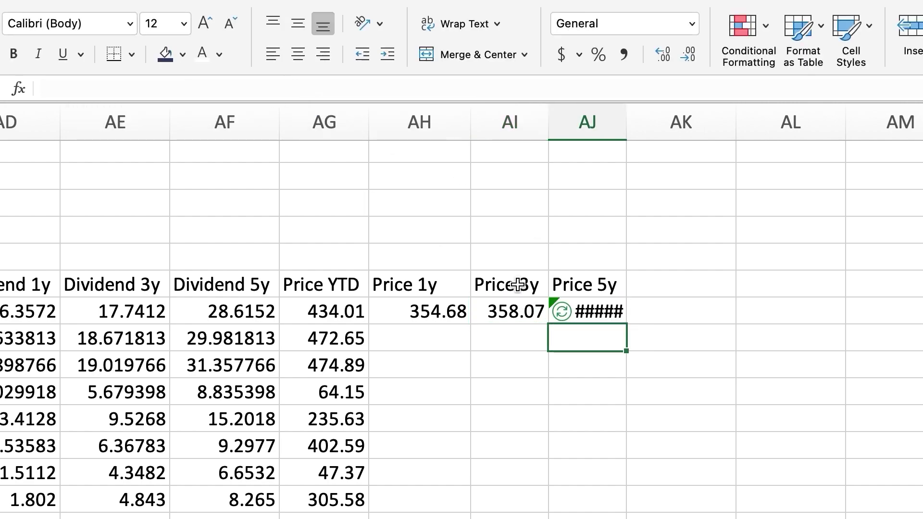
Step: Fill the Price 1y, 3y and 5y formulas down columns AH, AI and AJ
left_click_drag(470, 324, 320, 504)
scroll(383, 197, "up", 10)
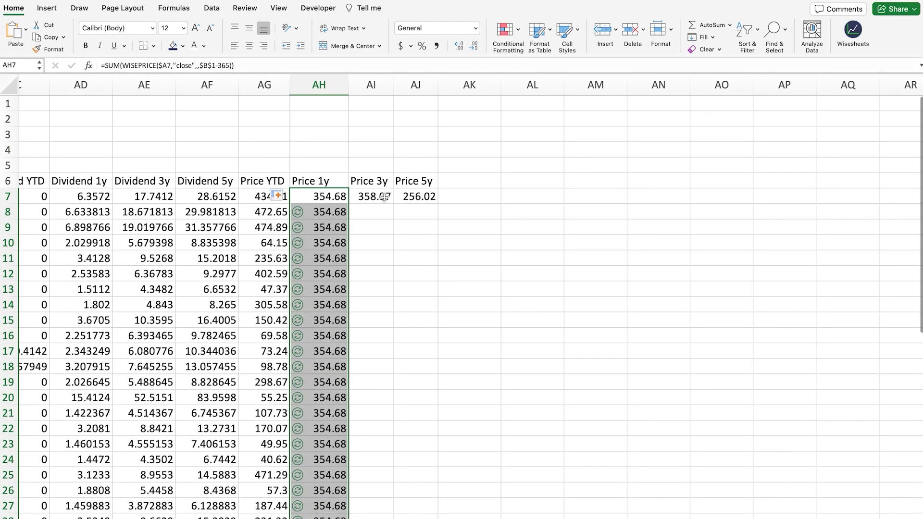
left_click(383, 197)
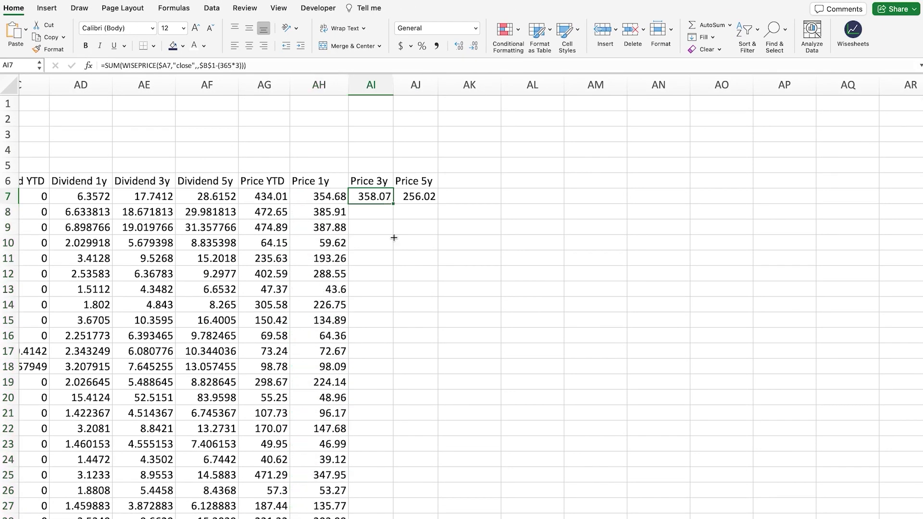
double_click(392, 204)
scroll(468, 235, "down", 6)
scroll(466, 234, "up", 6)
left_click(416, 196)
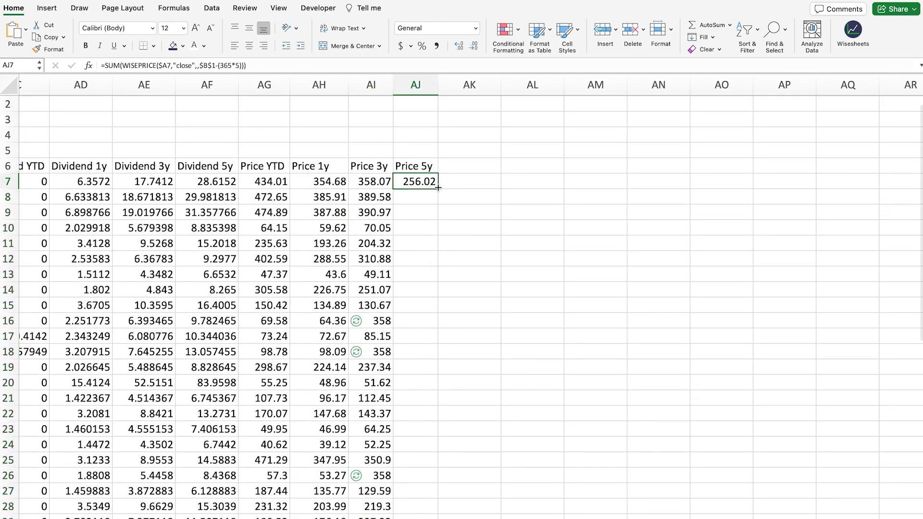
double_click(437, 203)
scroll(481, 288, "down", 7)
scroll(495, 358, "up", 6)
Step: Enter =((D7+AC7)-AG7)/AG7 in I7 for CAGR YTD and format it as a percentage
scroll(496, 358, "down", 5)
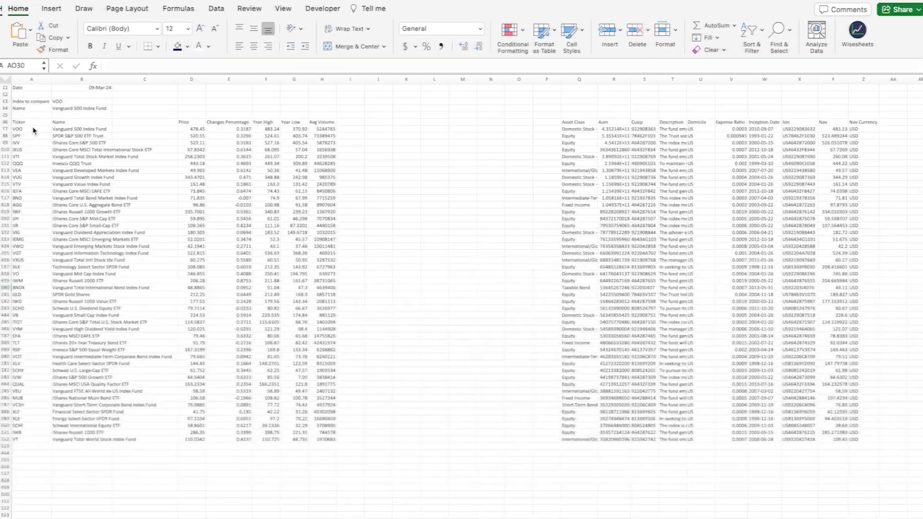
left_click_drag(16, 120, 835, 424)
left_click(725, 456)
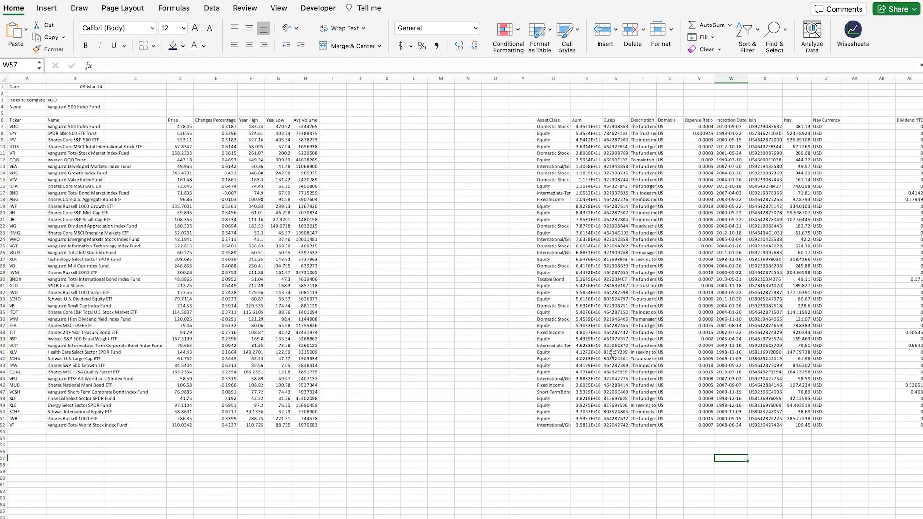
scroll(607, 337, "right", 5)
scroll(606, 334, "left", 5)
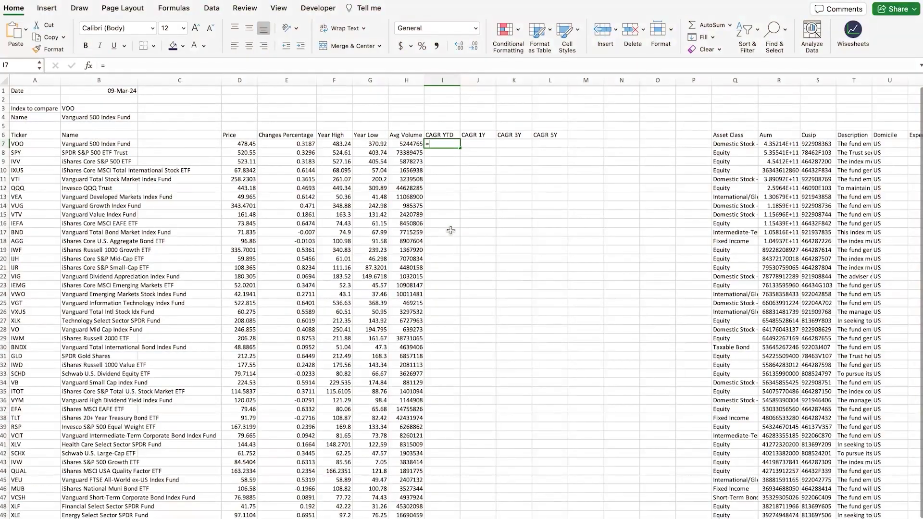
type("=")
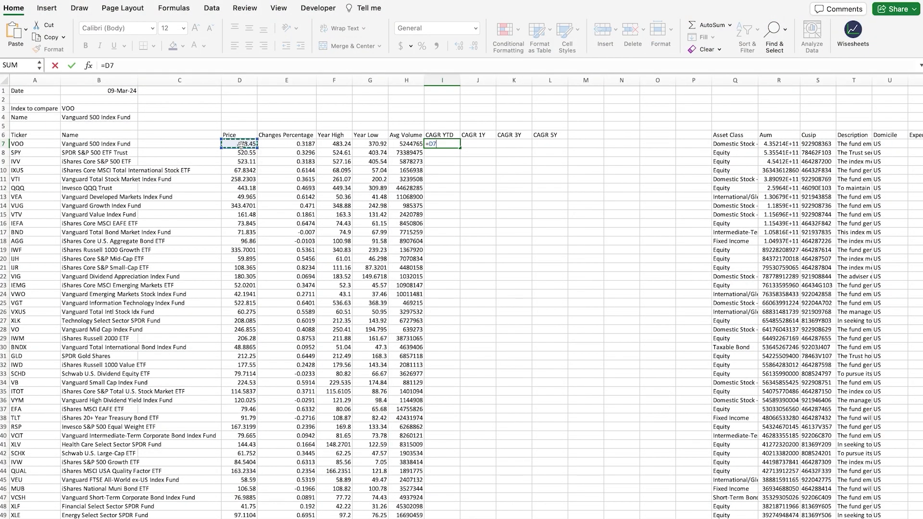
type("D7+")
scroll(383, 182, "right", 10)
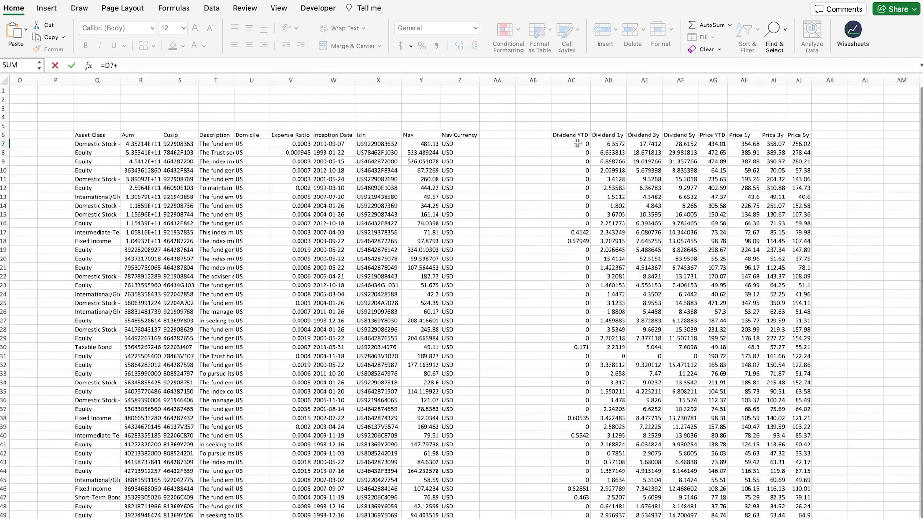
left_click(577, 143)
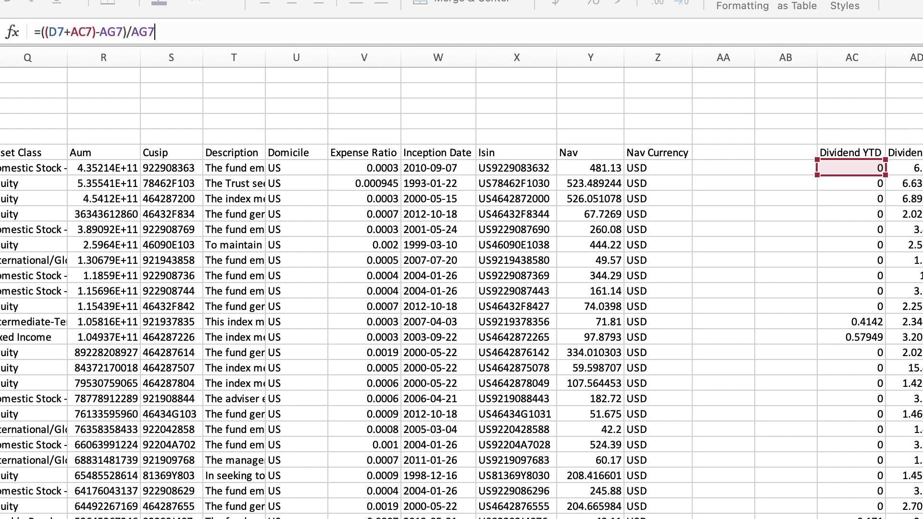
key("Return")
key("Up")
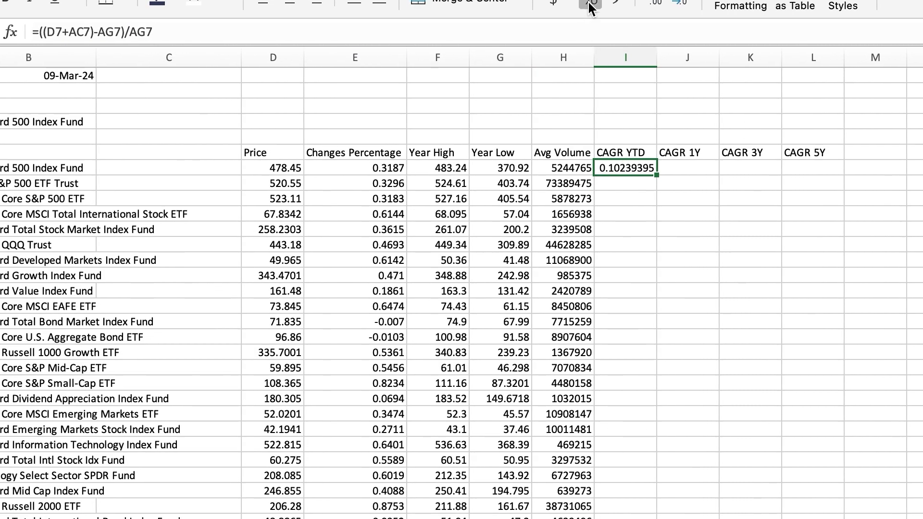
left_click(590, 9)
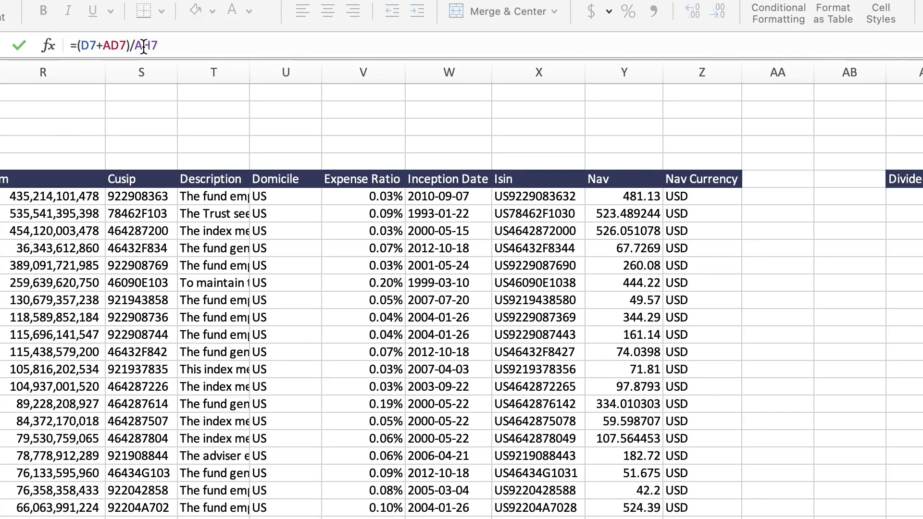
Step: Enter the CAGR 1Y formula =((D7+AD7)/AH7)^(1/1) in J7 and copy it down
type("((D7+AD7)/AH7)^(1/1")
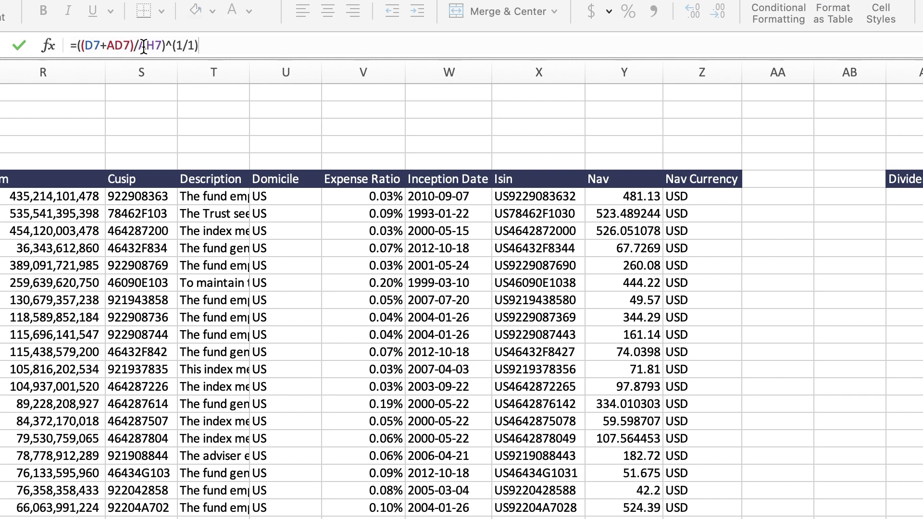
type("1")
key("ctrl+Return")
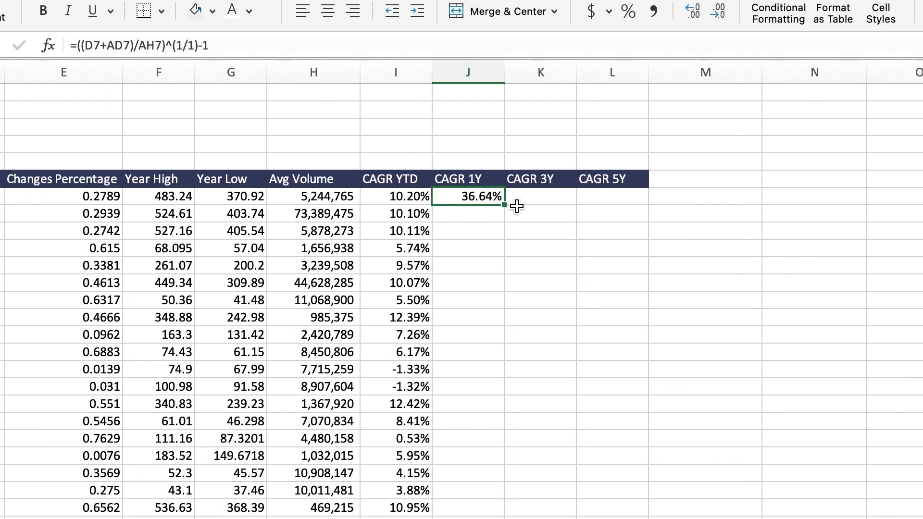
double_click(502, 206)
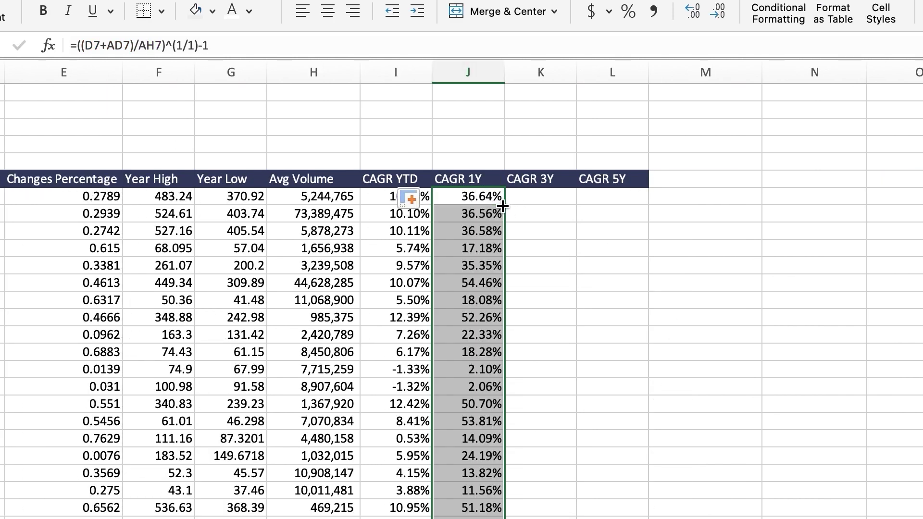
Step: Set up the CAGR 3Y formula in K7 with a ^(1/3) exponent
left_click_drag(514, 212, 543, 213)
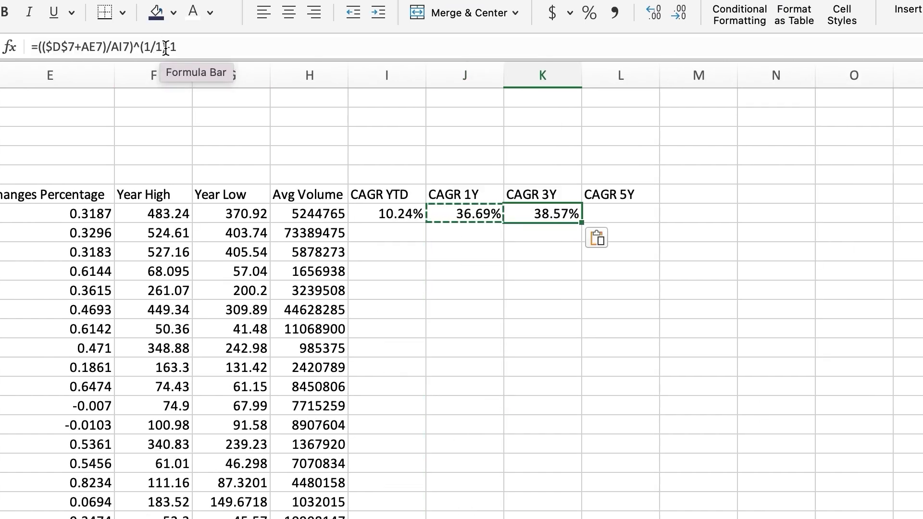
left_click(162, 46)
key("Return")
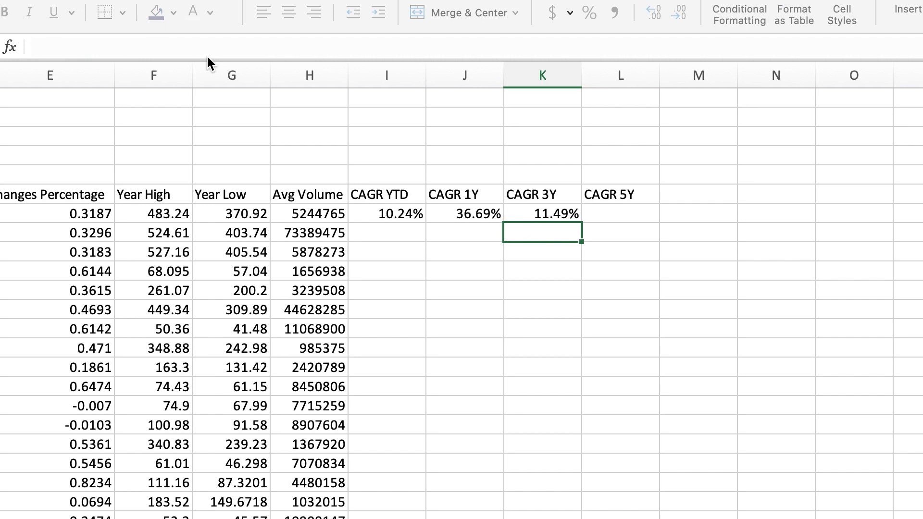
Step: Paste the CAGR formula into L7 and change the exponent to ^(1/5)
key("Right")
key("Up")
key("ctrl+v")
left_click(173, 46)
key("BackSpace")
type("5")
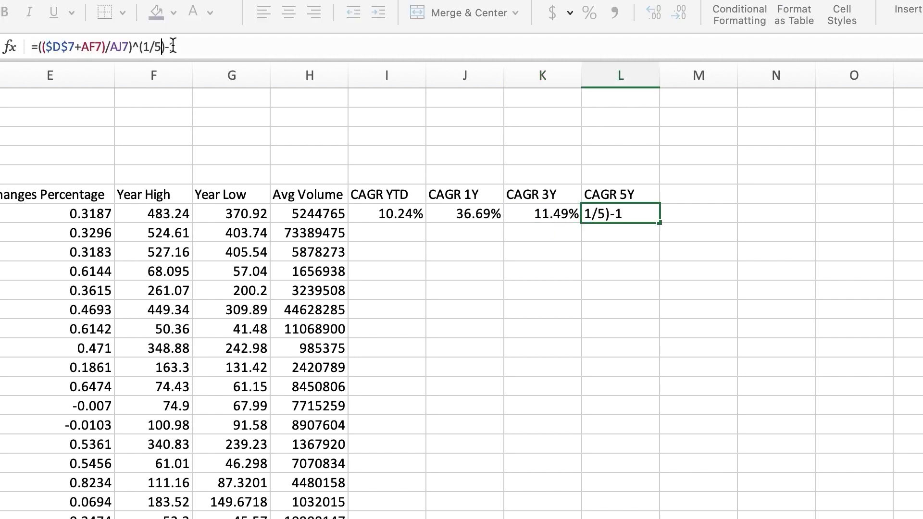
key("Return")
Step: Fill the CAGR YTD, 1Y, 3Y and 5Y formulas down columns I through L
left_click(387, 213)
left_click_drag(424, 223, 351, 379)
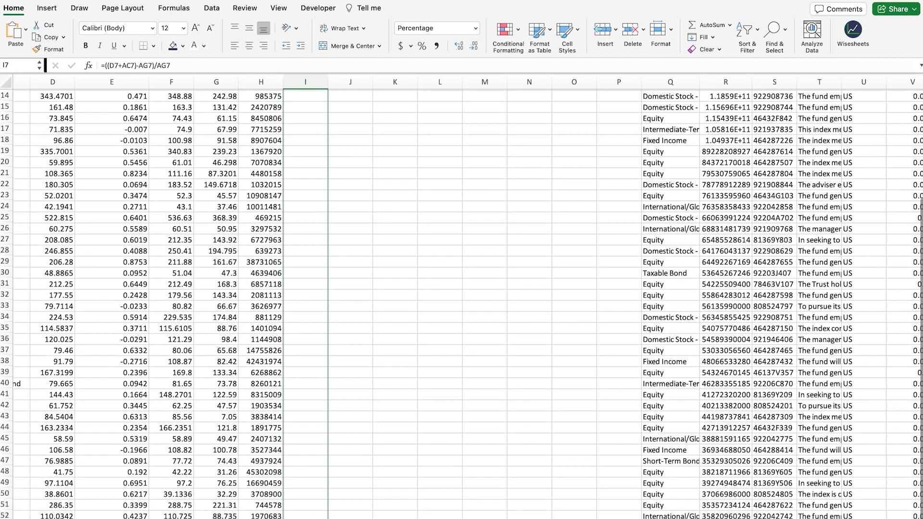
scroll(351, 379, "up", 5)
left_click(368, 163)
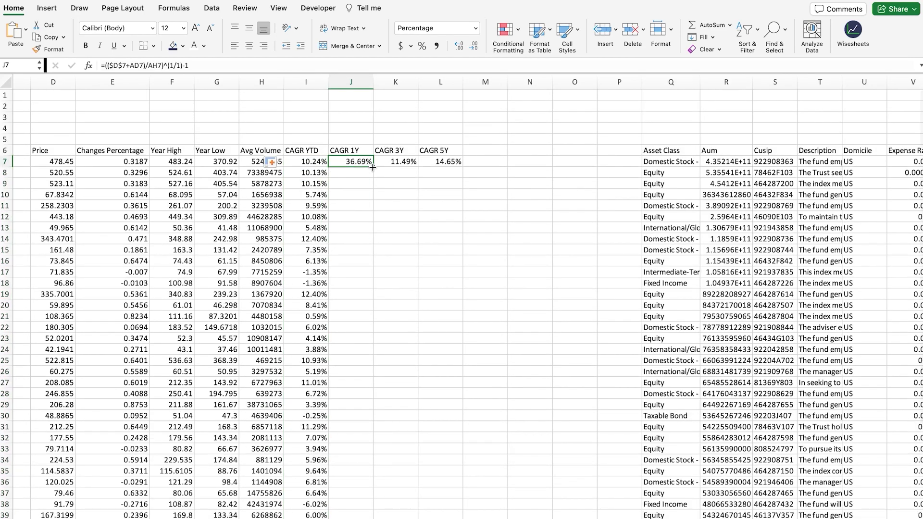
double_click(373, 166)
left_click(413, 164)
double_click(418, 167)
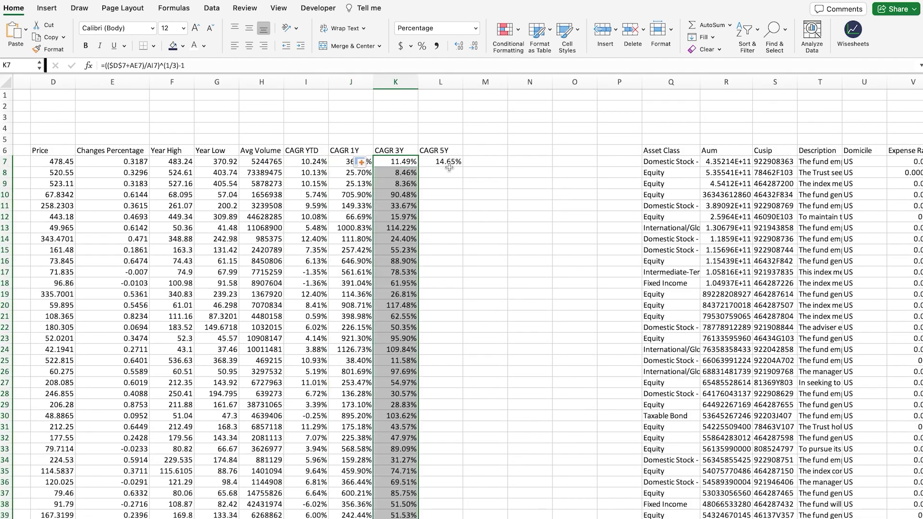
left_click(456, 164)
double_click(463, 167)
scroll(490, 179, "down", 3)
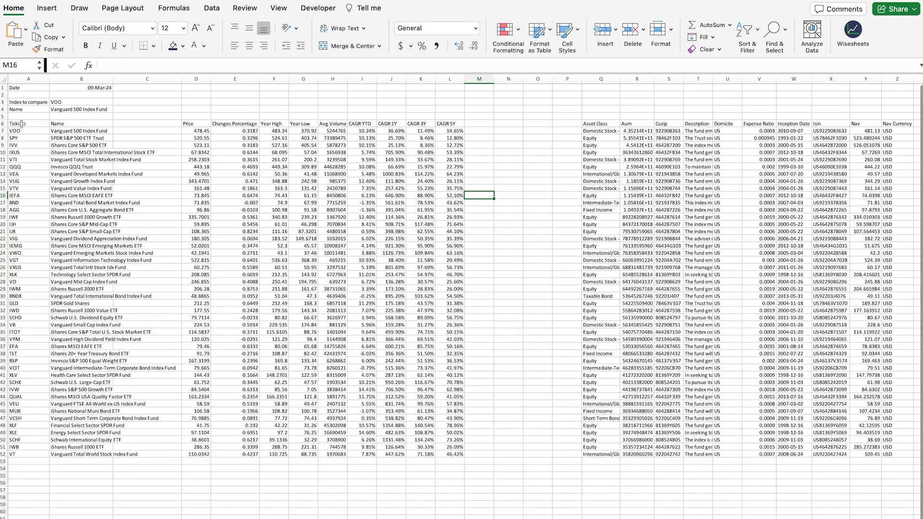
left_click_drag(12, 124, 691, 457)
left_click(628, 476)
scroll(510, 447, "left", 5)
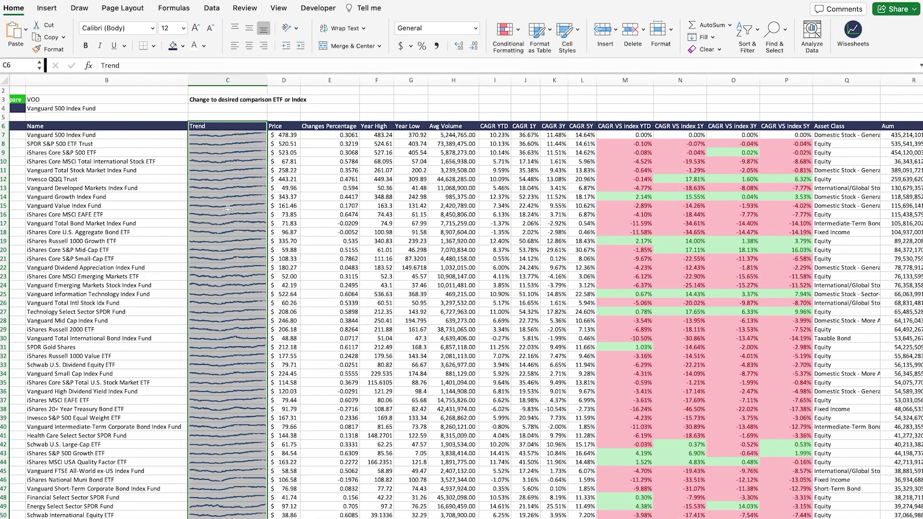
left_click(232, 128)
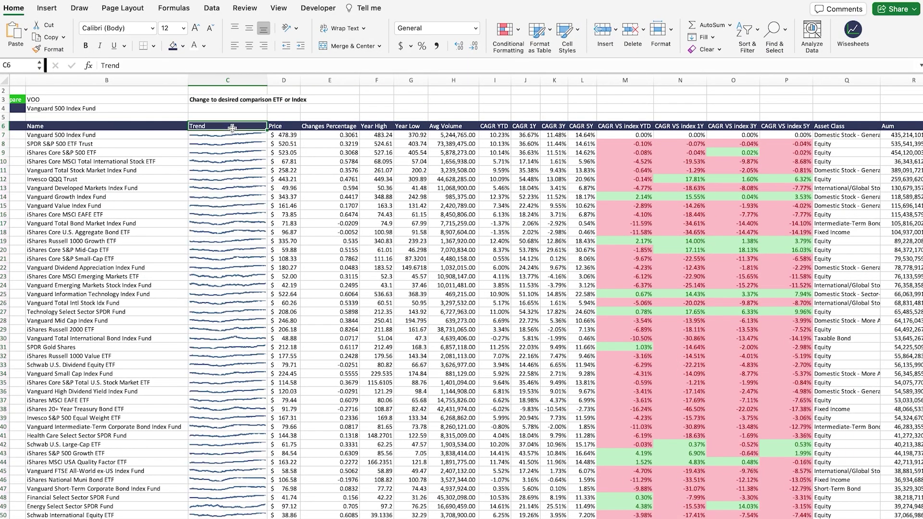
left_click_drag(239, 127, 243, 475)
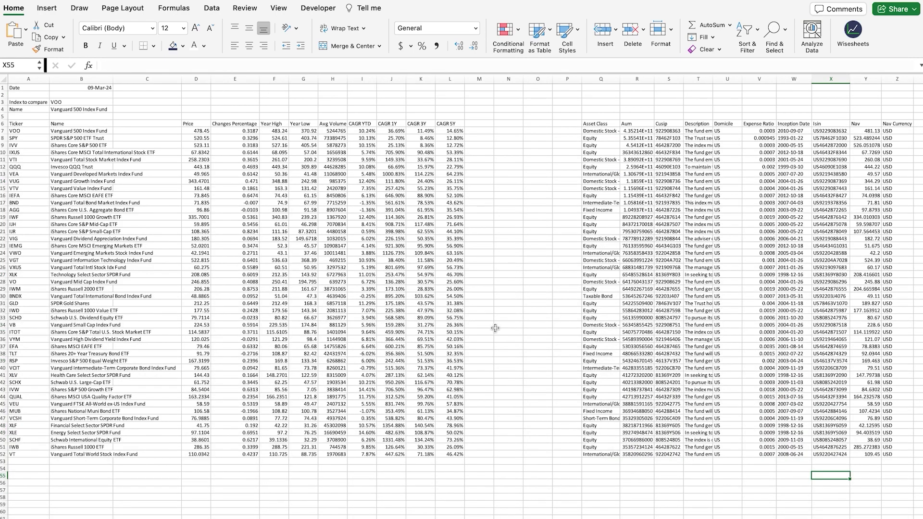
Step: Enter =TRANSPOSE(INDEX(SORT(WISEPRICE(A7,"close",6*30)),,2)) in AL7 to spill closing prices across row 7
scroll(495, 328, "right", 15)
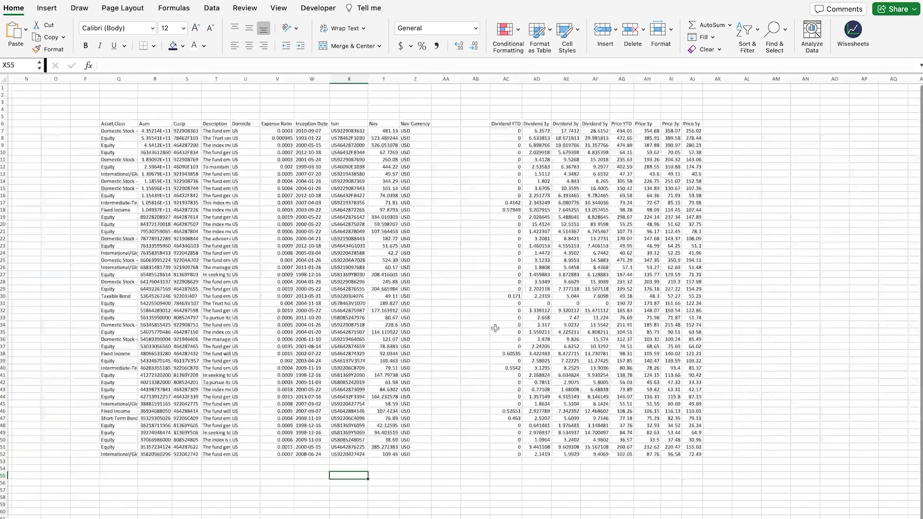
left_click(674, 125)
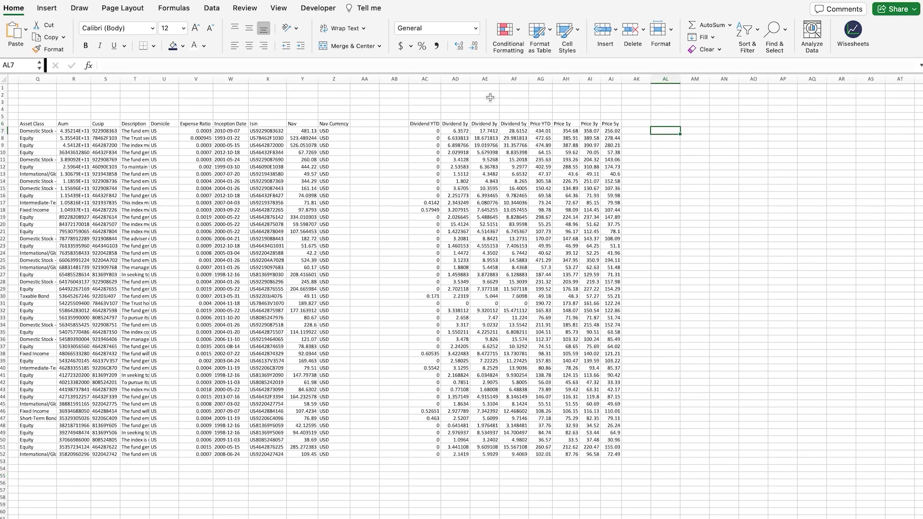
scroll(493, 99, "up", 3)
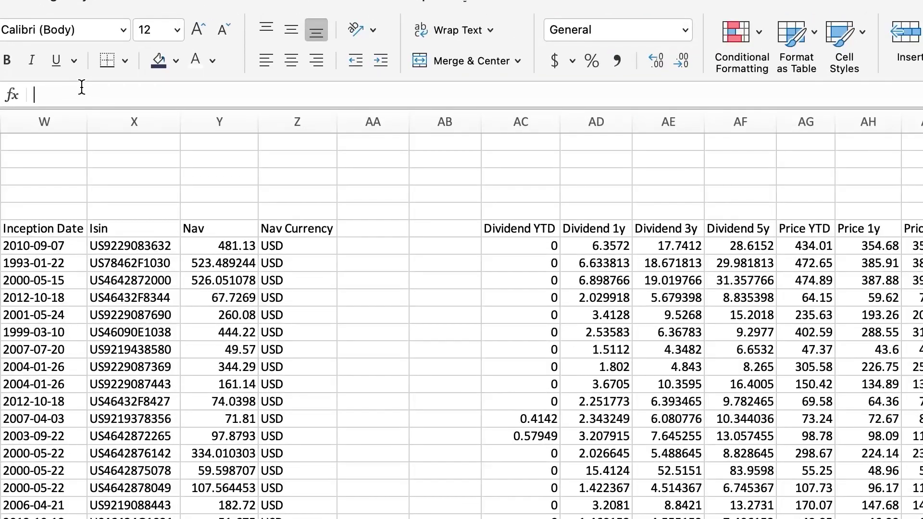
left_click(128, 61)
type("=TRANSPOSE(INDEX(SORT(WISEPRICE(A7,\"close\",6*30)),,2))")
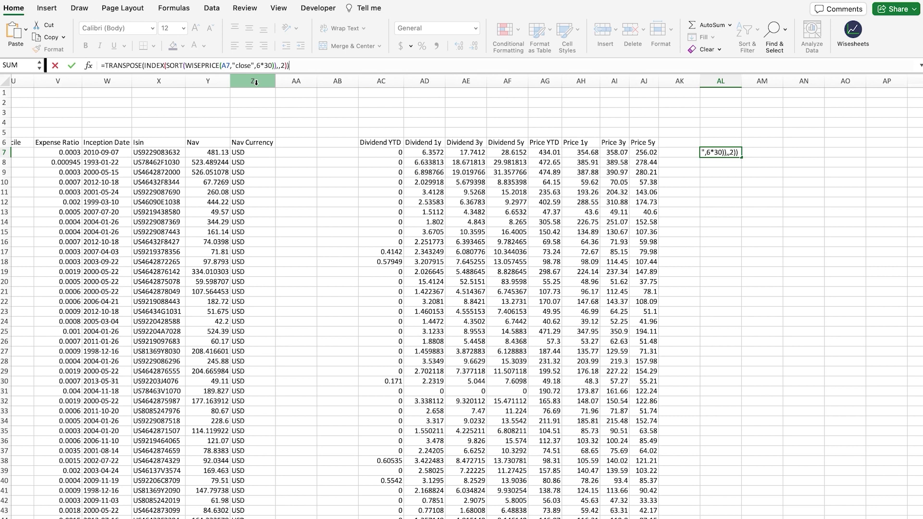
key("Return")
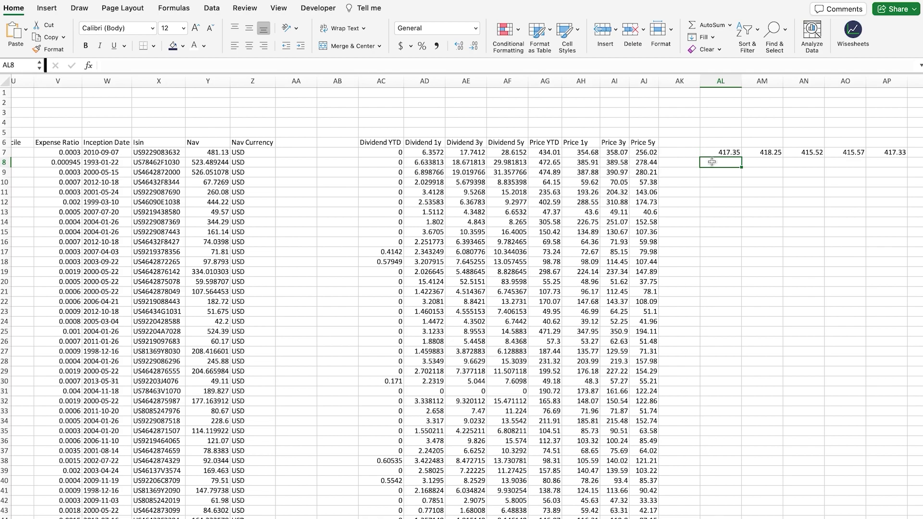
left_click(724, 152)
scroll(710, 190, "right", 15)
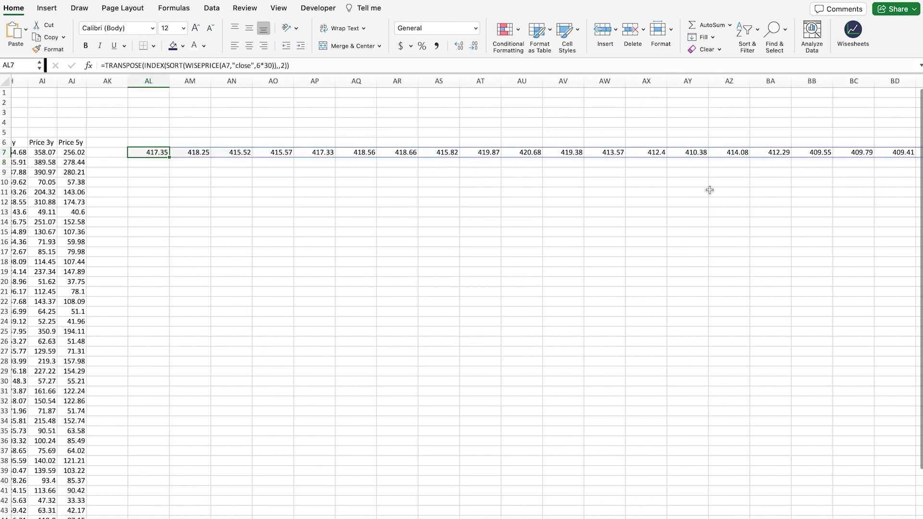
scroll(709, 190, "left", 20)
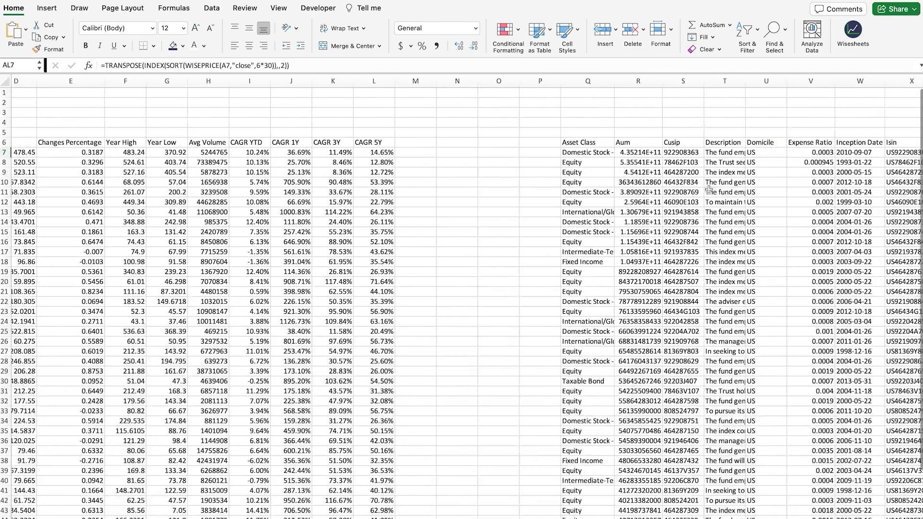
scroll(710, 189, "right", 10)
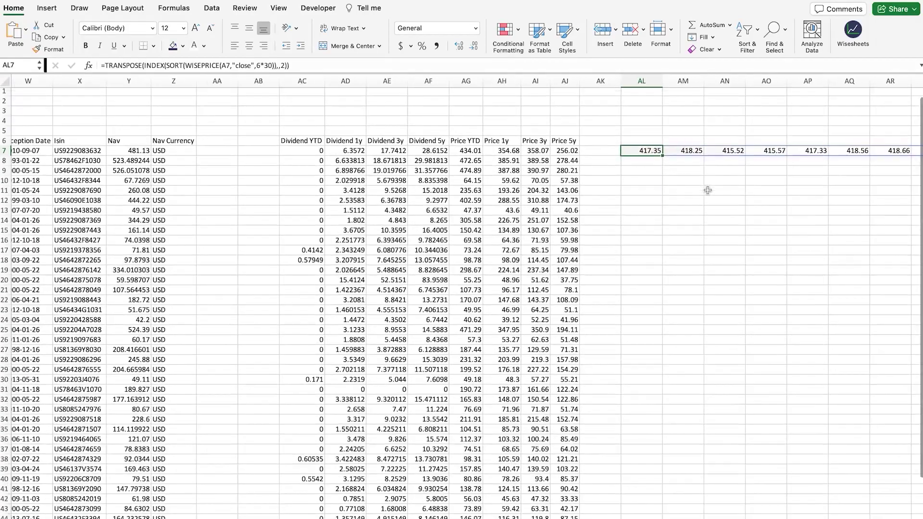
scroll(707, 189, "left", 20)
left_click(199, 152)
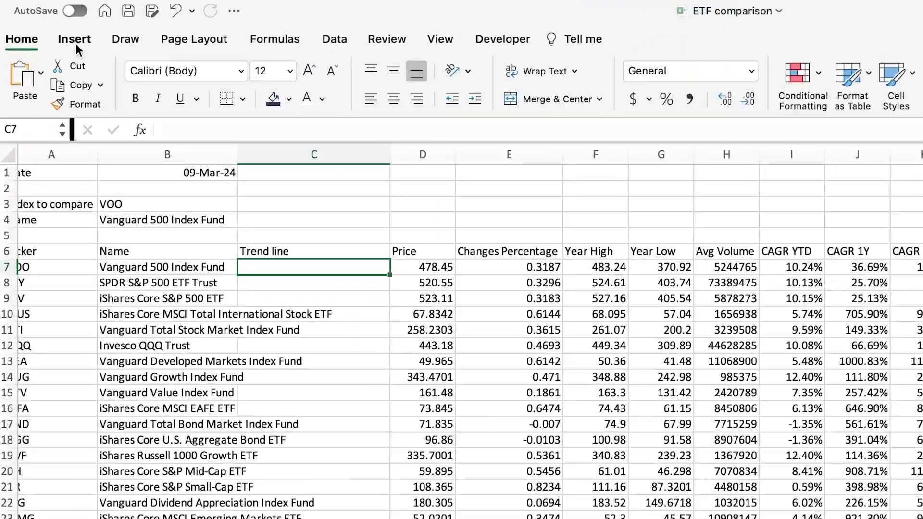
Step: Insert a line sparkline in C7 using the data range AL7:HI7
left_click(46, 7)
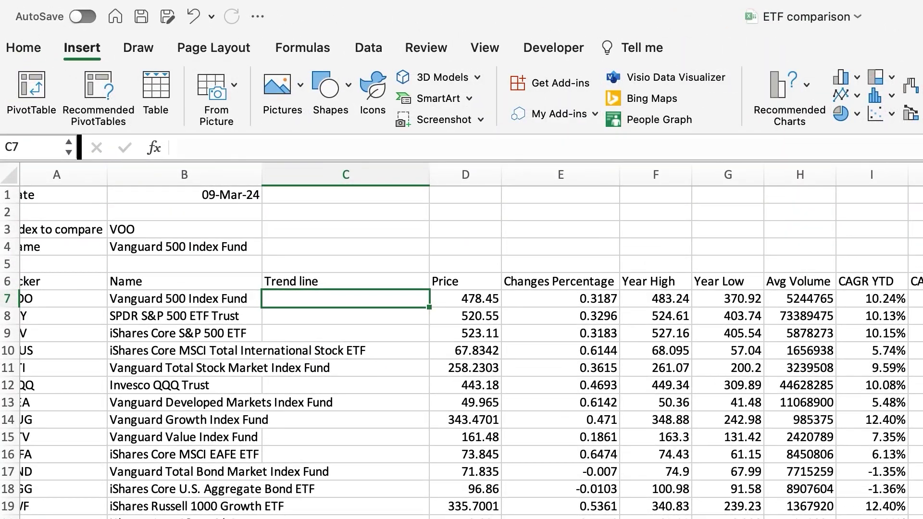
left_click(519, 86)
left_click(536, 117)
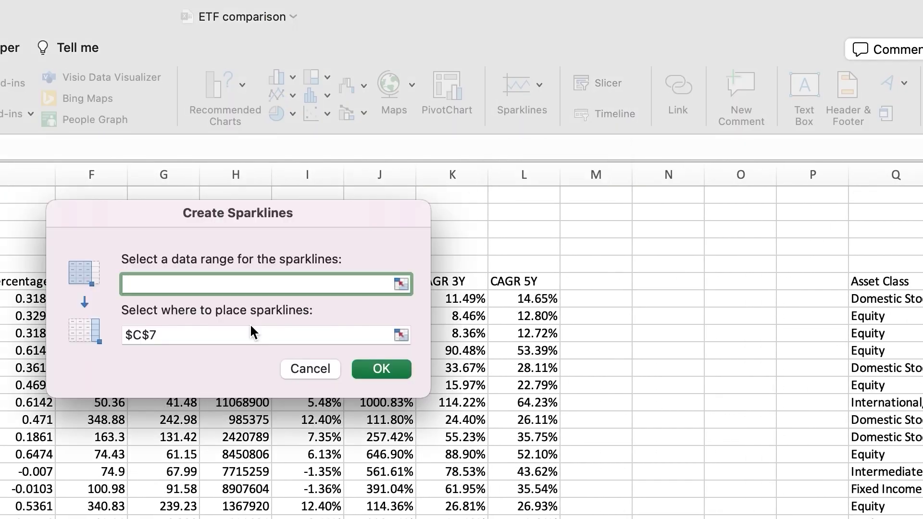
scroll(593, 406, "right", 15)
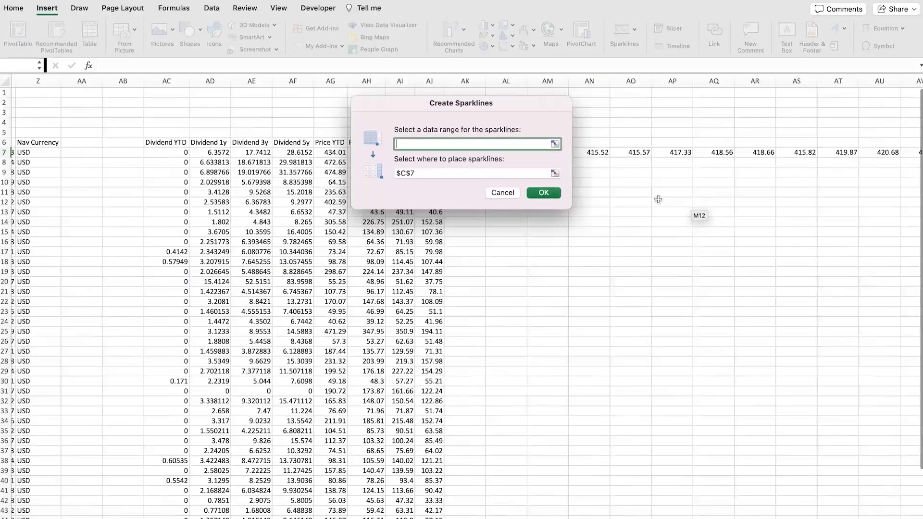
left_click(884, 220)
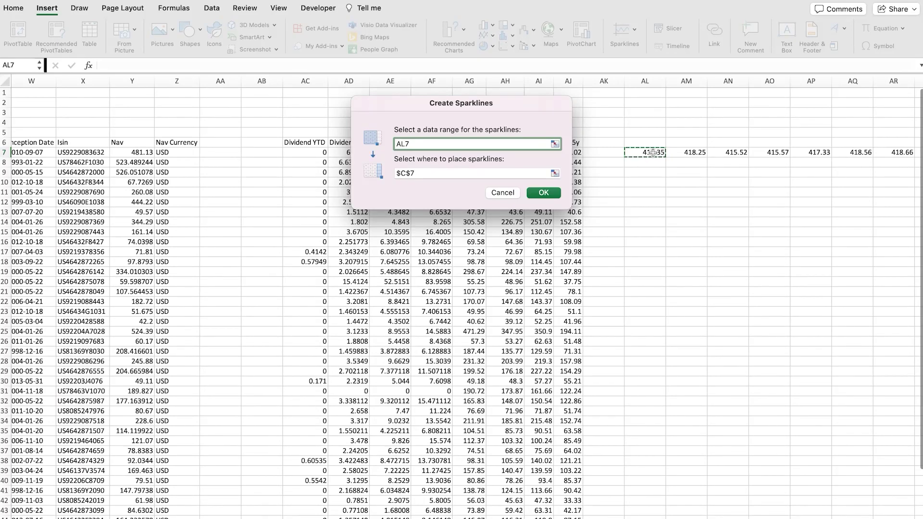
key("ctrl+shift+Right")
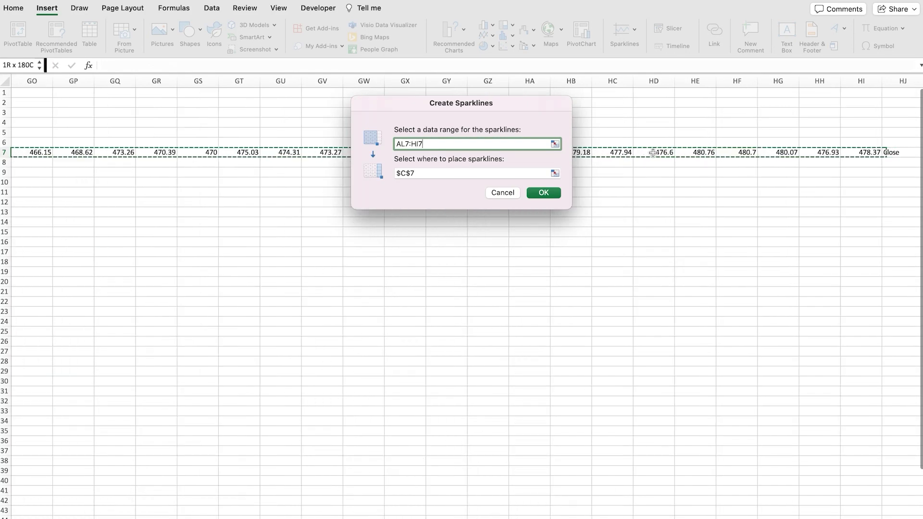
scroll(769, 153, "right", 1)
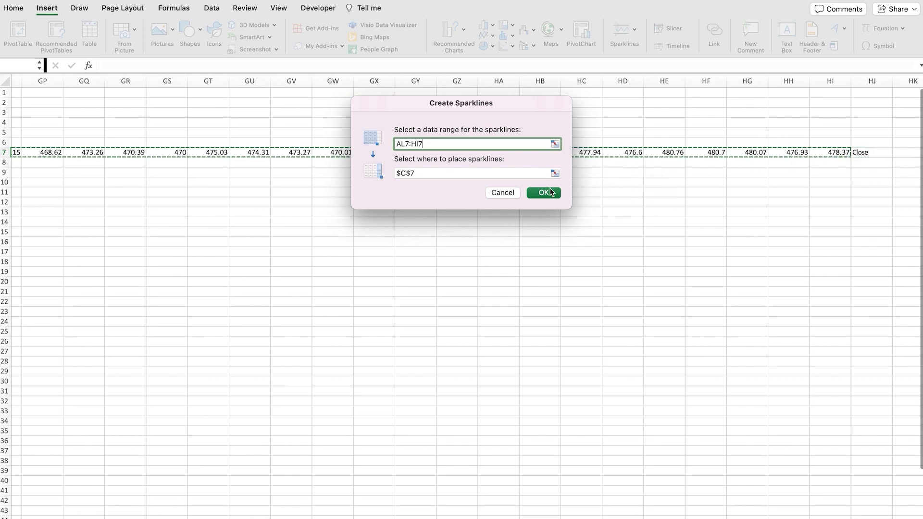
left_click(547, 193)
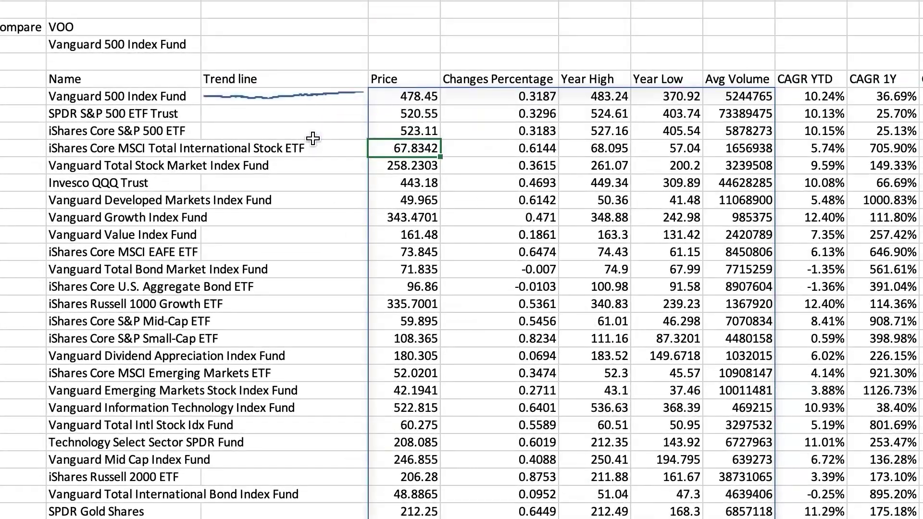
Step: Copy the C7 sparkline down the Trend line column
left_click_drag(369, 105, 377, 517)
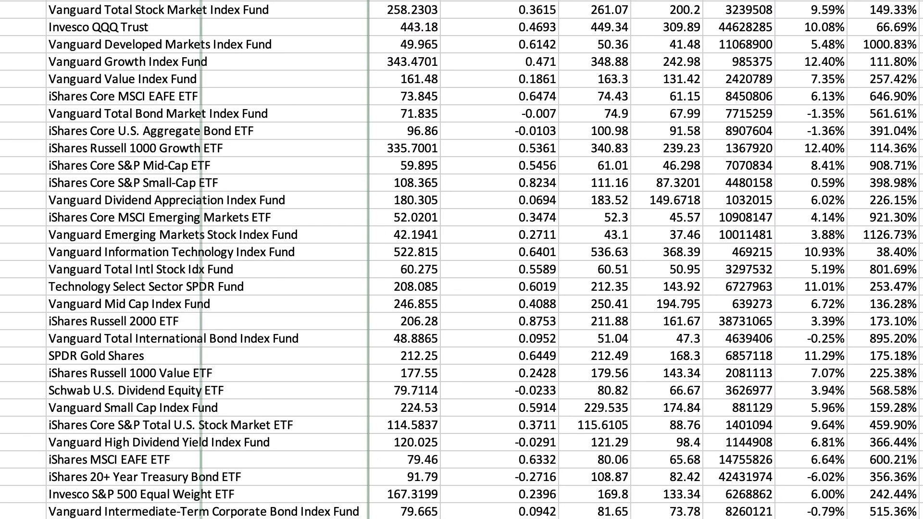
left_click_drag(353, 328, 352, 328)
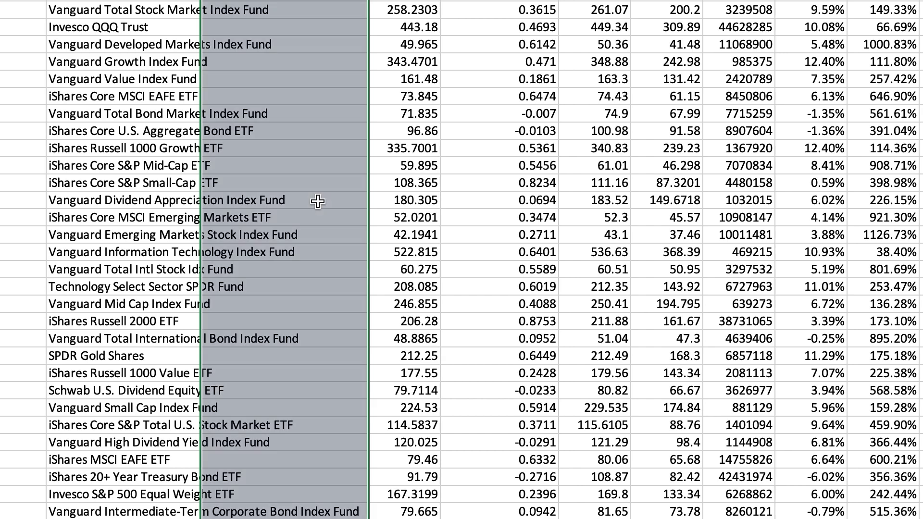
scroll(318, 202, "up", 3)
left_click(403, 183)
left_click(429, 200)
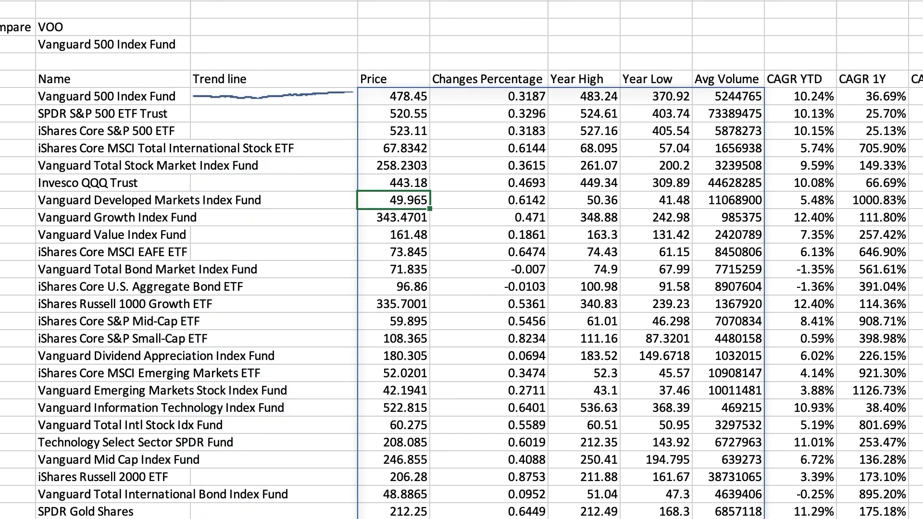
scroll(429, 204, "right", 15)
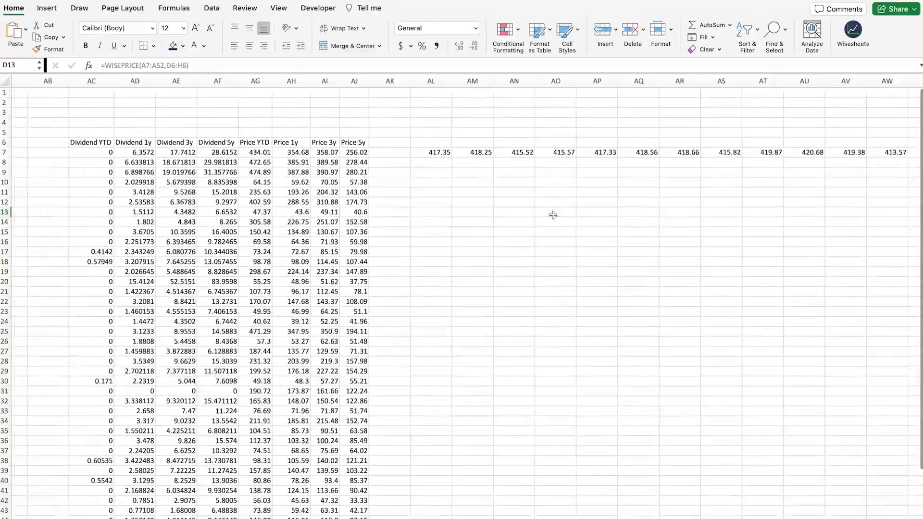
scroll(481, 187, "right", 1)
Step: Fill the AL7 price-history formula down to row 52 so every fund has prices
left_click(425, 153)
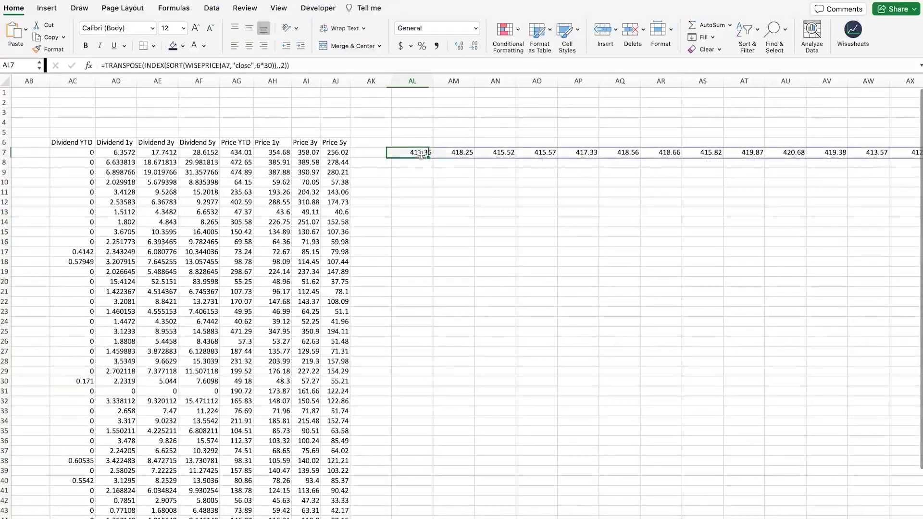
left_click_drag(433, 156, 414, 507)
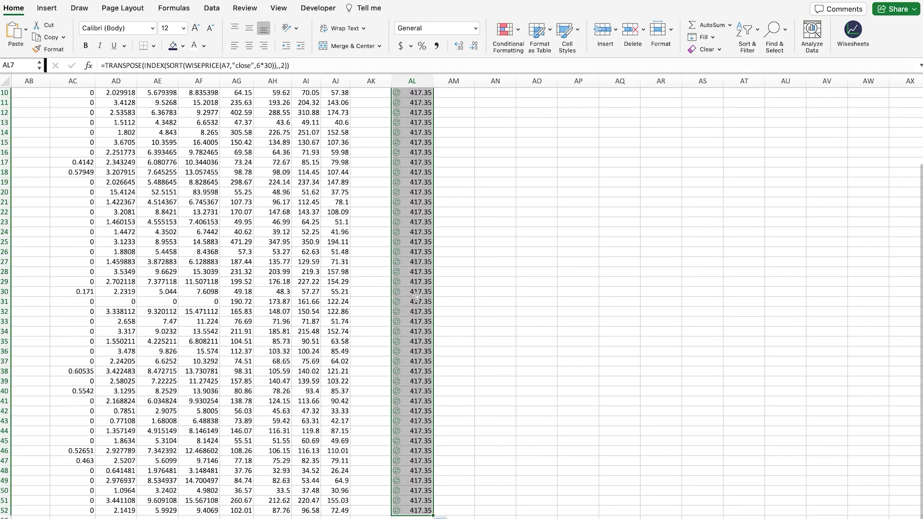
scroll(429, 252, "up", 3)
scroll(429, 252, "left", 10)
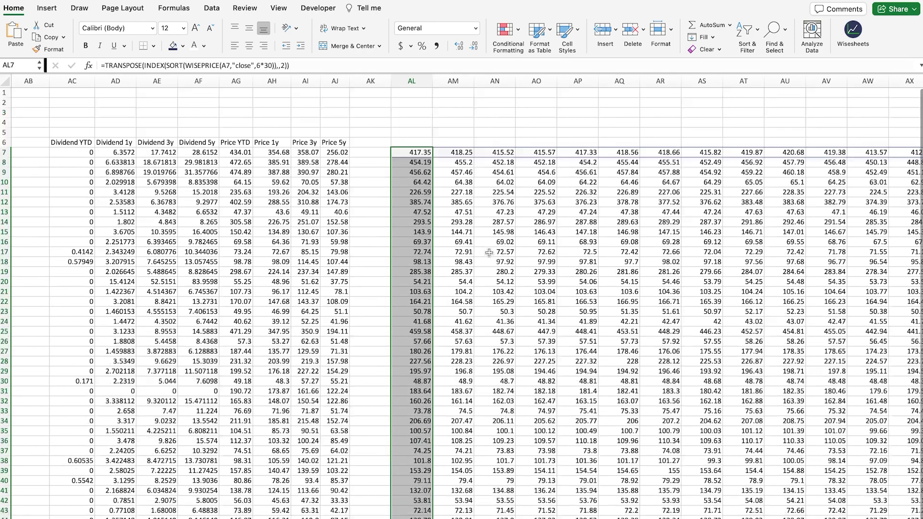
scroll(165, 108, "right", 1)
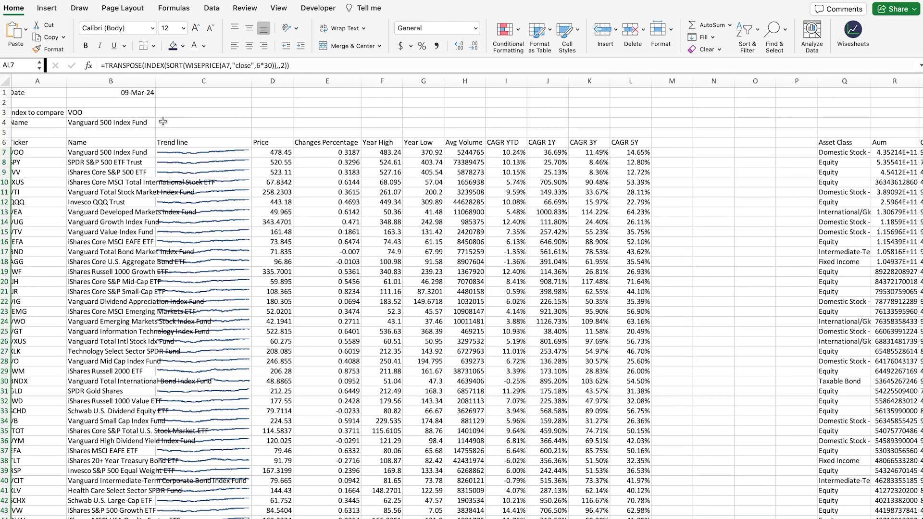
scroll(176, 301, "left", 2)
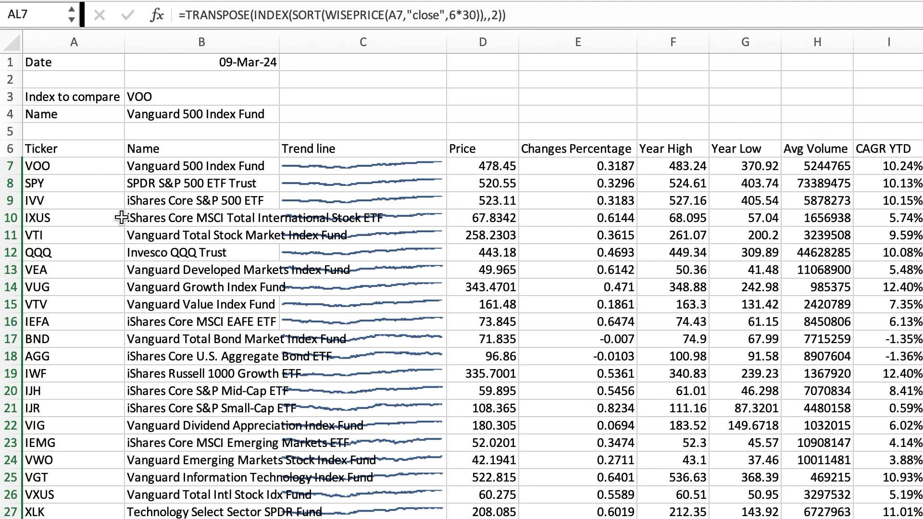
Step: Link cell A7 to the index-to-compare cell with the formula =B3
left_click(72, 167)
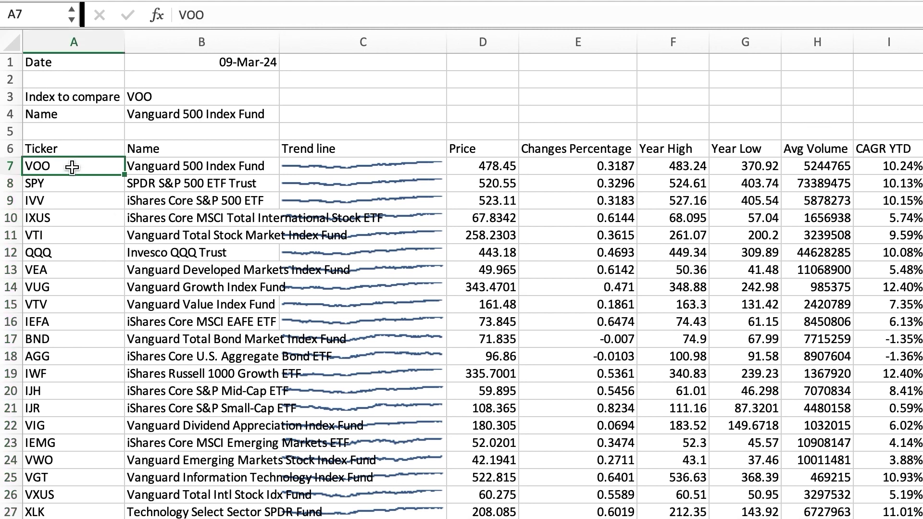
type("=")
left_click(155, 97)
key("Return")
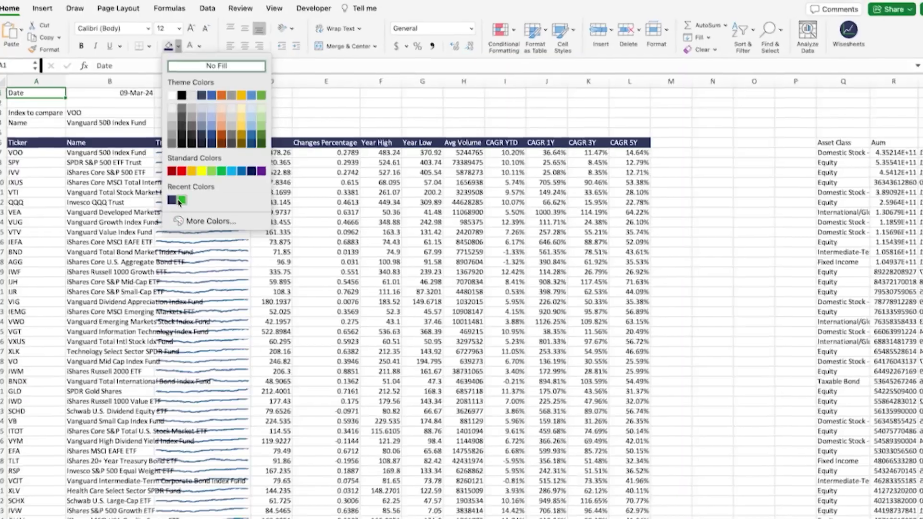
Step: Fill the label cells green and style the header rows
left_click(226, 169)
left_click(47, 124)
scroll(47, 124, "right", 10)
left_click_drag(115, 142, 543, 142)
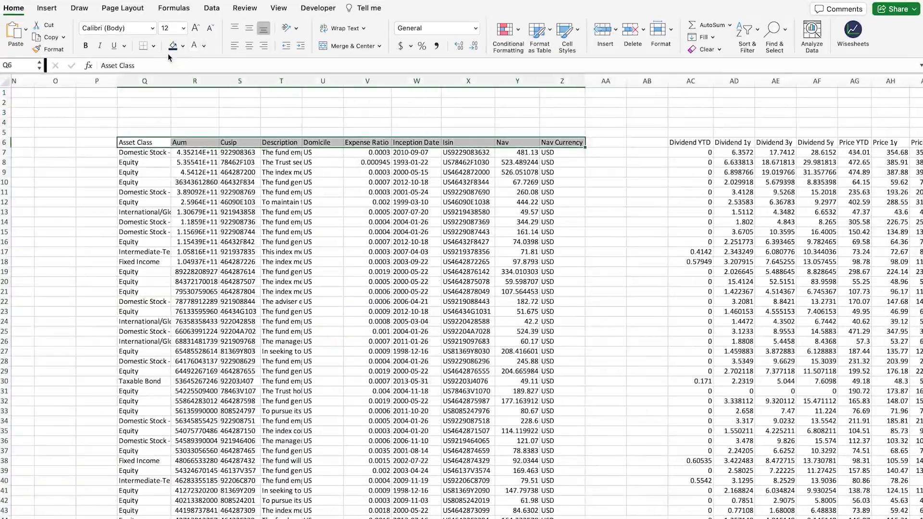
scroll(220, 139, "right", 6)
left_click_drag(220, 139, 510, 142)
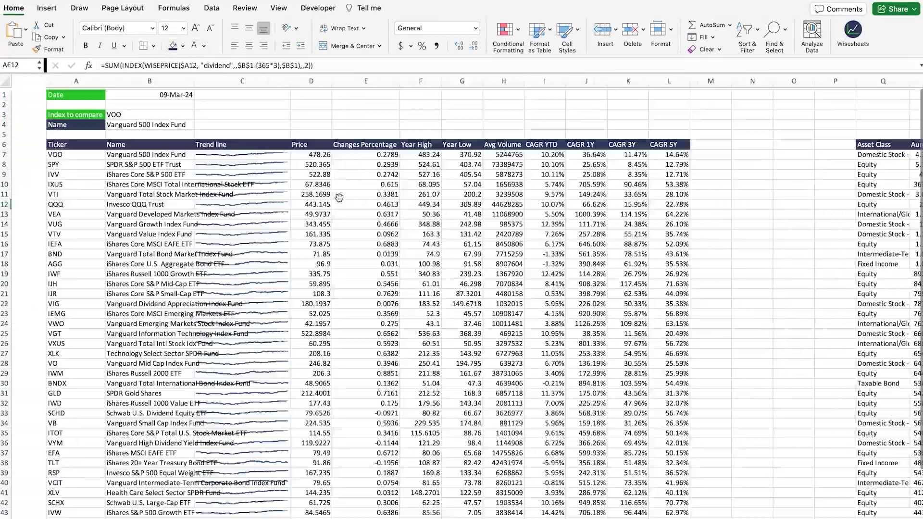
scroll(418, 152, "right", 1)
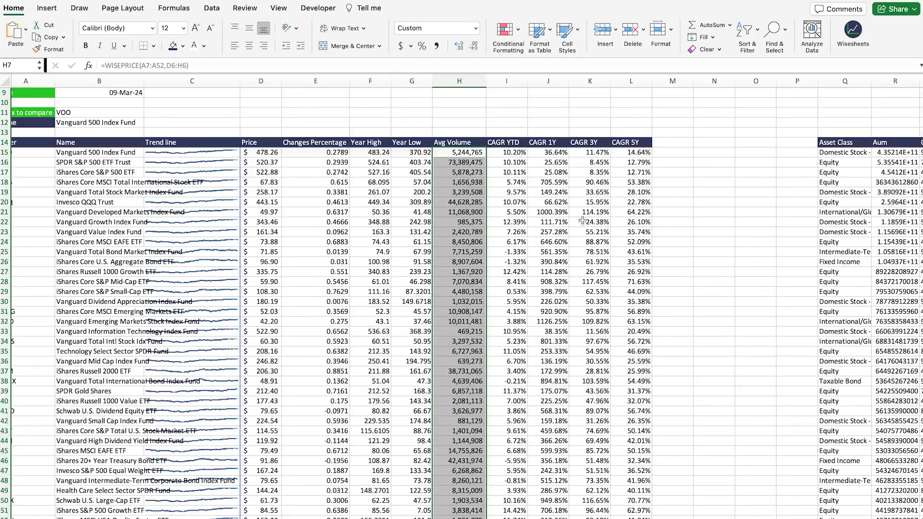
scroll(418, 153, "right", 5)
Step: Apply Comma Style to Aum and Percent Style with extra decimals to Expense Ratio
left_click(488, 151)
left_click(436, 46)
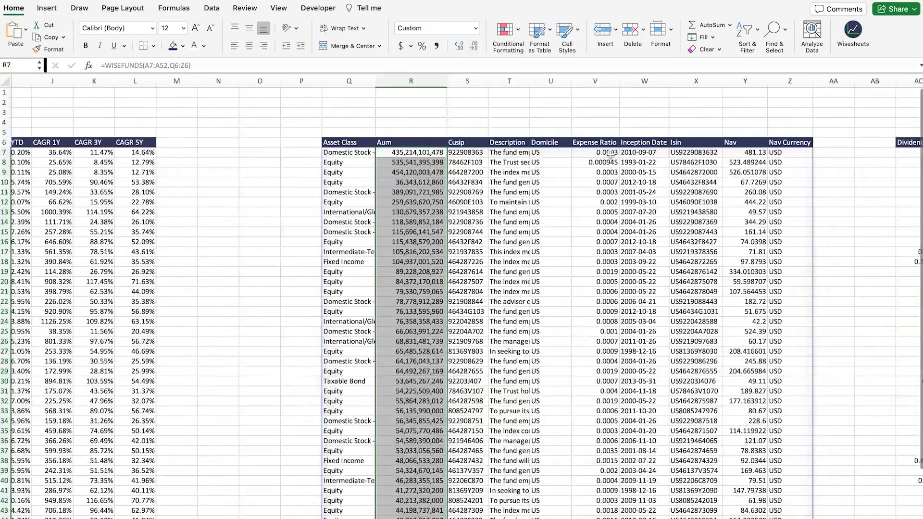
left_click(422, 45)
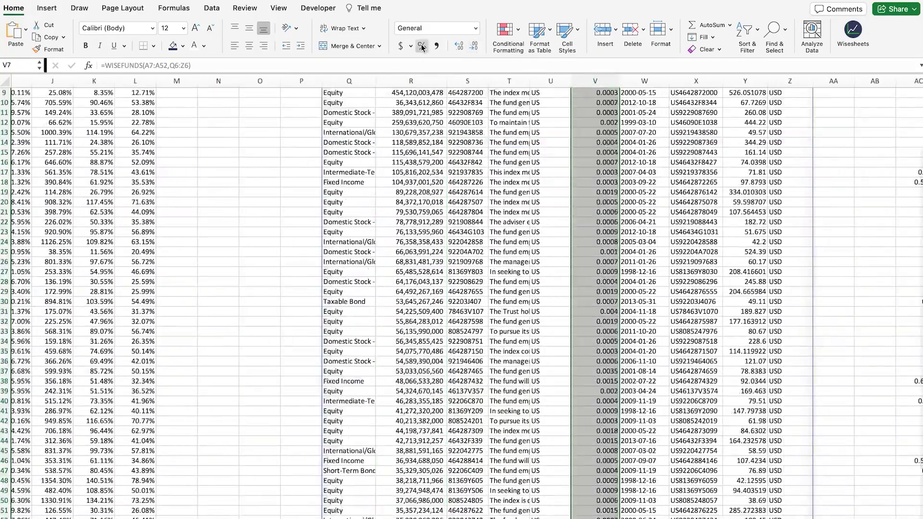
left_click(461, 47)
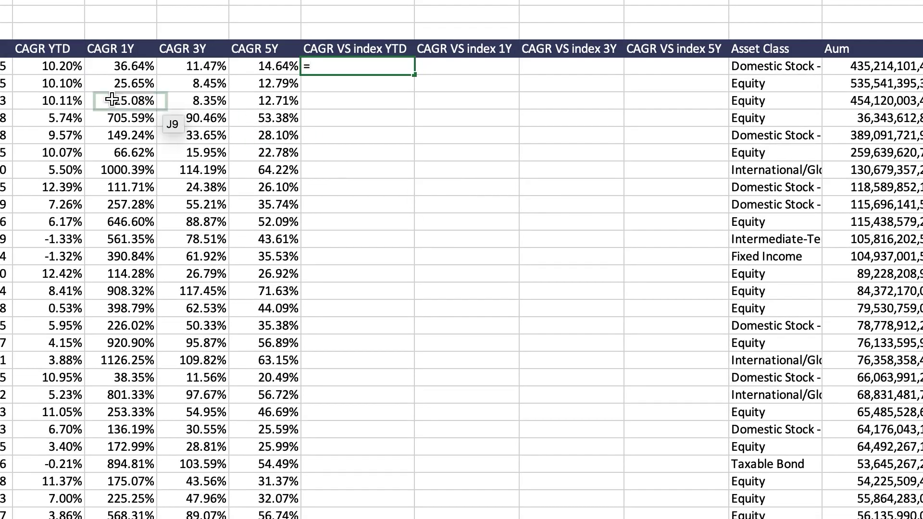
Step: Enter =I7-I7 in M7 and fill it right across the 1Y, 3Y and 5Y columns
type("=")
left_click(47, 65)
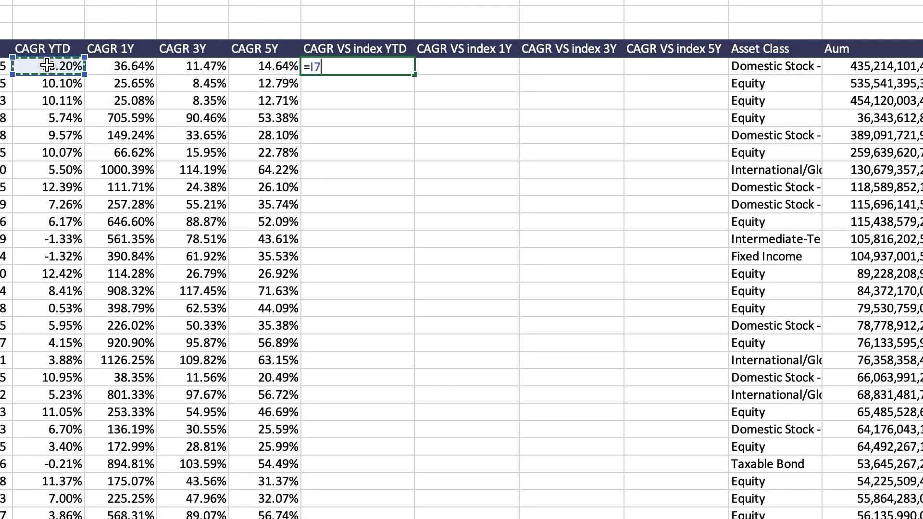
type("-")
left_click(46, 65)
key("Return")
left_click(385, 66)
left_click_drag(413, 74, 724, 75)
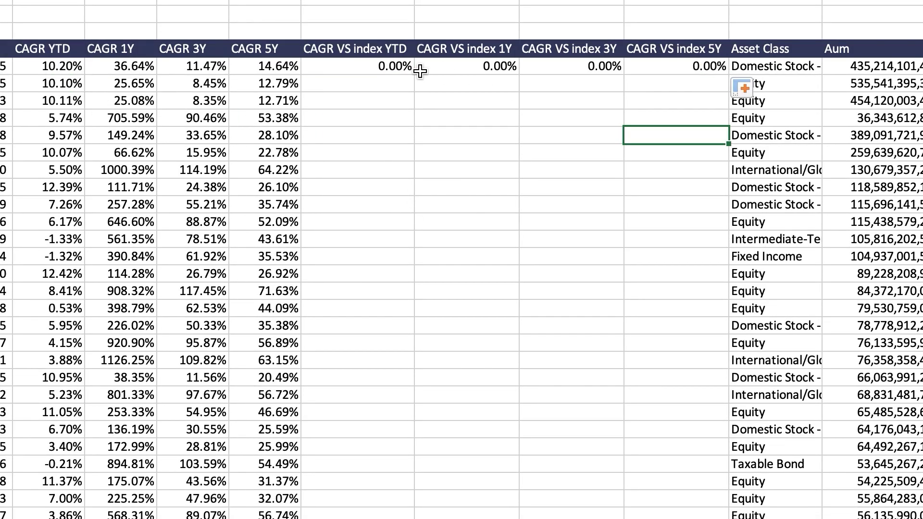
Step: Enter the row 8 YTD comparison formula =I8-$I$7
type("=")
left_click(67, 86)
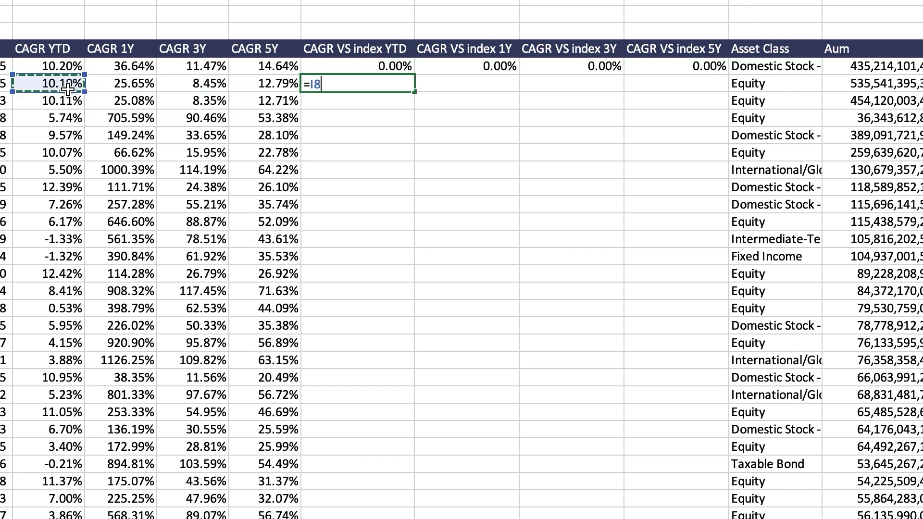
type("-")
left_click(53, 65)
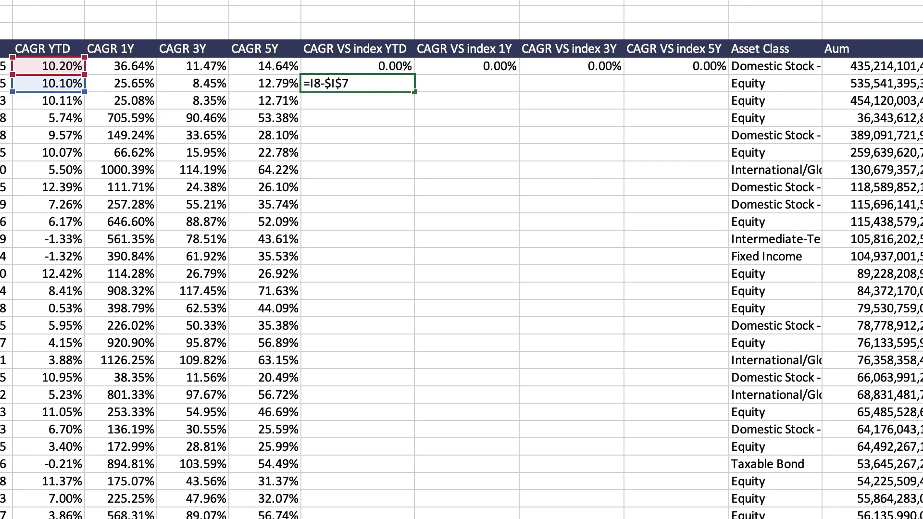
key("Return")
Step: Create the row 8 1Y comparison formula =J8-$J$7 from the copied YTD formula
left_click(377, 87)
key("ctrl+c")
left_click(481, 84)
key("ctrl+v")
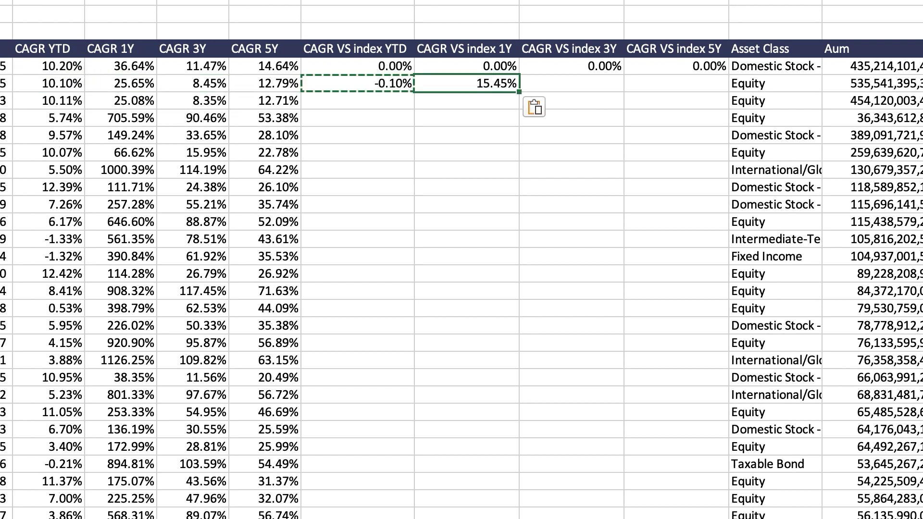
key("F2")
key("BackSpace")
key("BackSpace")
key("BackSpace")
type("J$7")
key("ctrl+Return")
Step: Create the row 8 3Y comparison formula =K8-$K$7
key("ctrl+c")
key("Right")
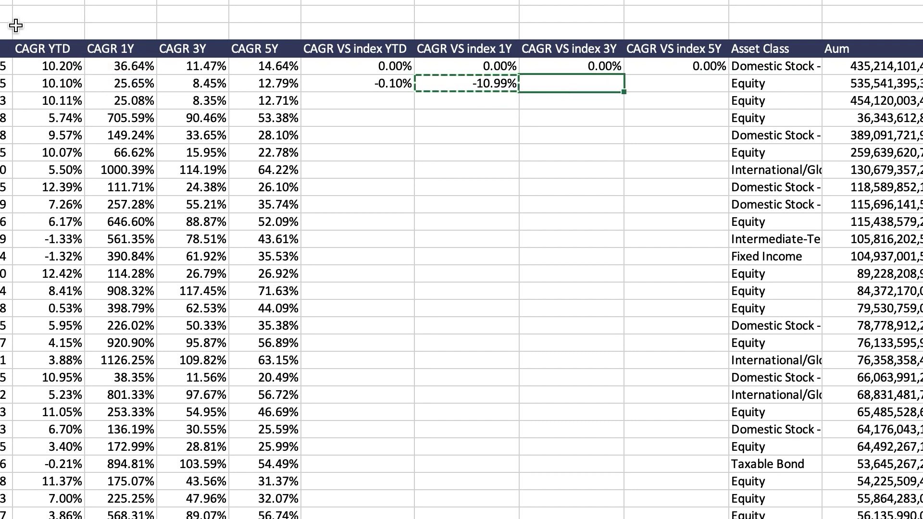
key("ctrl+v")
key("F2")
key("BackSpace")
key("BackSpace")
key("BackSpace")
type("K$7")
key("ctrl+Return")
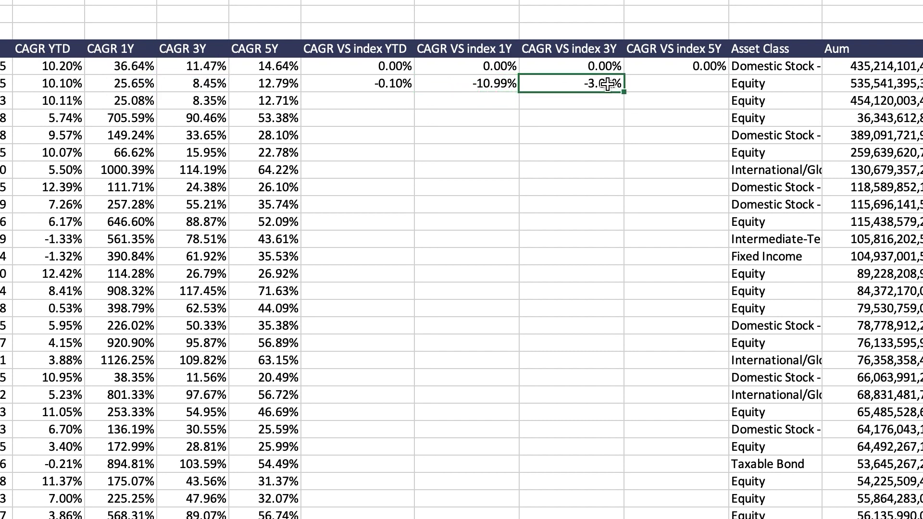
Step: Create the row 8 5Y comparison formula =L8-$L$7
key("ctrl+c")
key("Right")
key("ctrl+v")
key("F2")
key("BackSpace")
key("BackSpace")
key("BackSpace")
type("L$7")
key("Return")
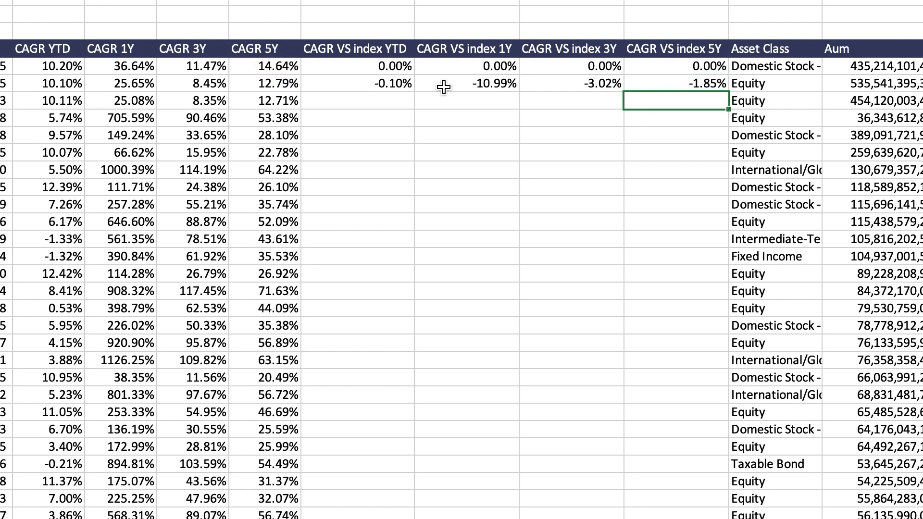
Step: Fill the YTD, 1Y, 3Y and 5Y comparison formulas down for every fund
left_click(406, 84)
double_click(414, 92)
left_click(509, 86)
double_click(519, 92)
left_click(608, 86)
double_click(623, 92)
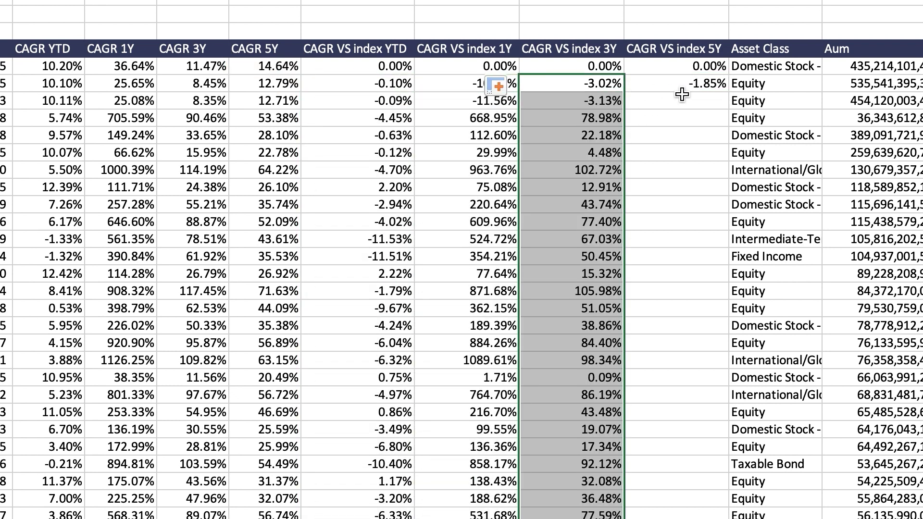
left_click(682, 87)
double_click(729, 92)
left_click(567, 239)
left_click(247, 200)
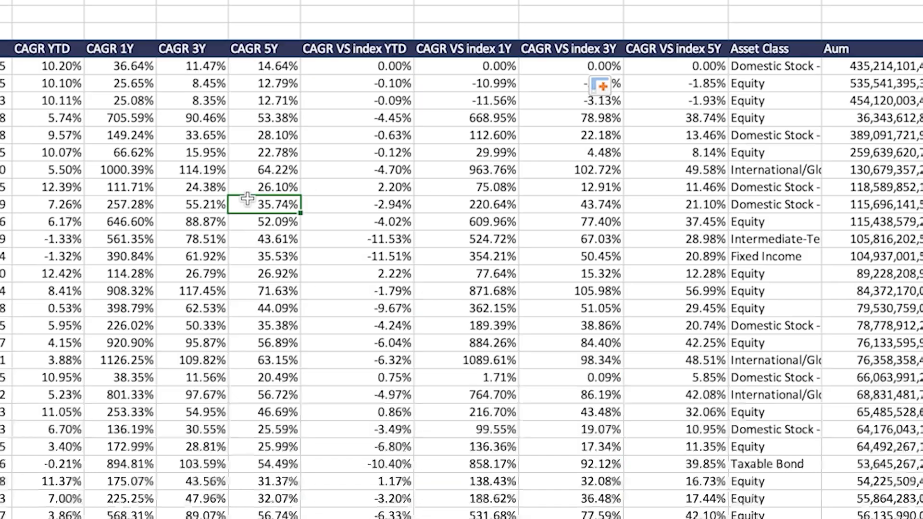
left_click(392, 291)
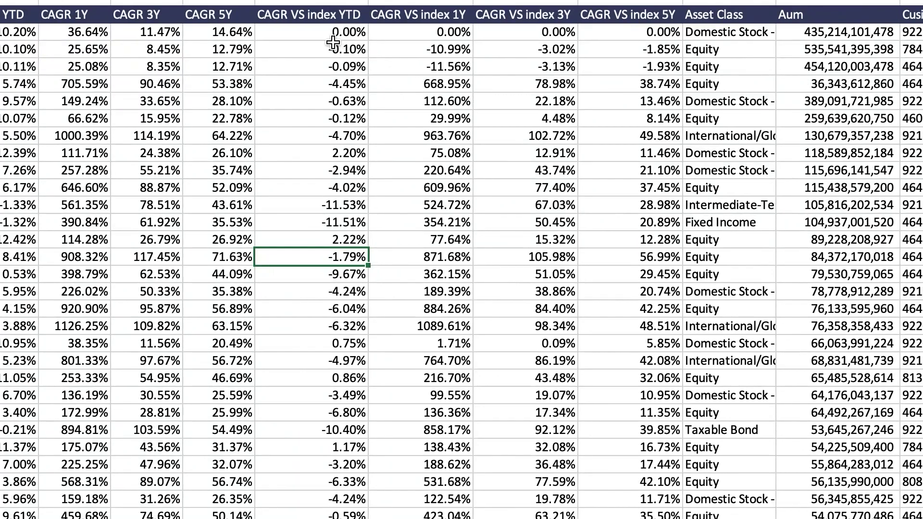
Step: Select M7:P52 and highlight values greater than 0 with green fill
left_click(372, 72)
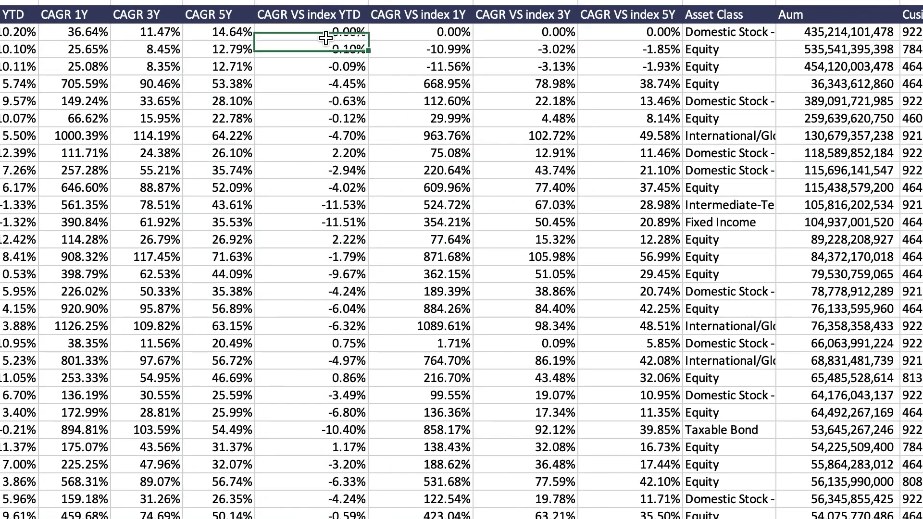
key("shift+Right")
key("shift+Right")
key("shift+Right")
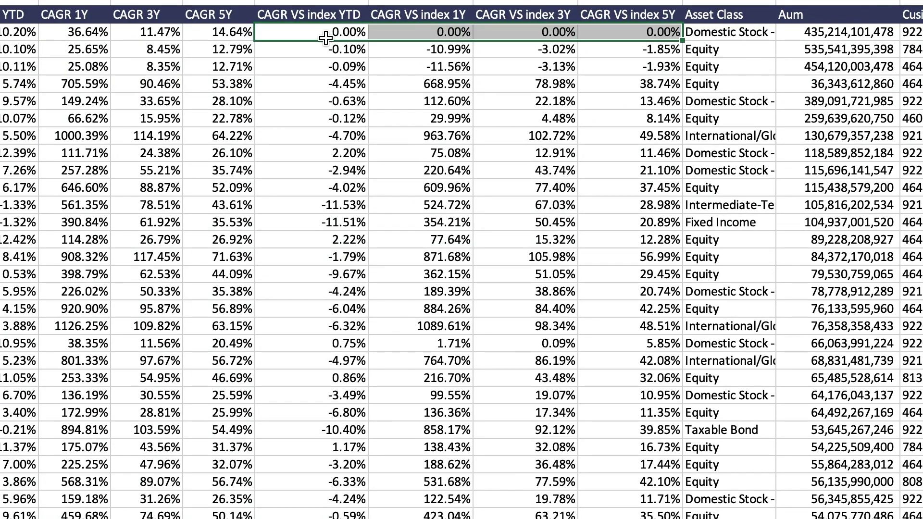
key("ctrl+shift+Down")
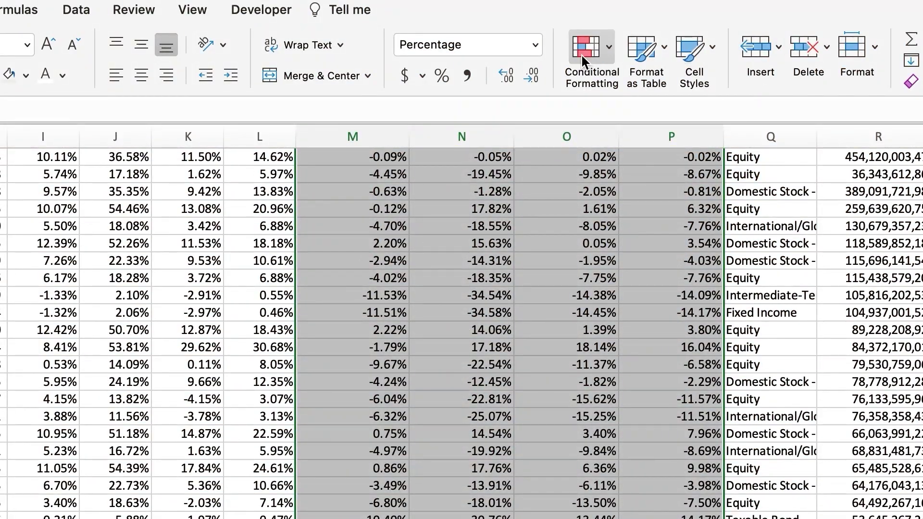
left_click(581, 54)
mouse_move(600, 76)
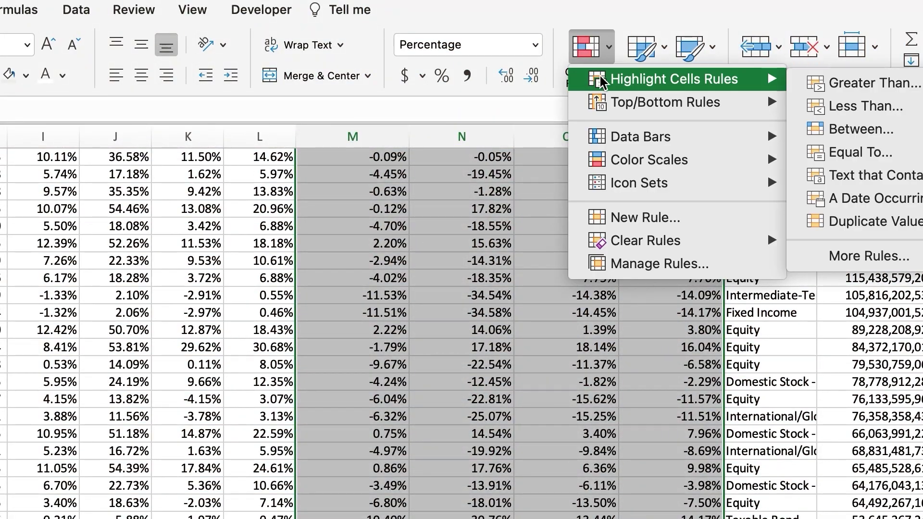
left_click(860, 84)
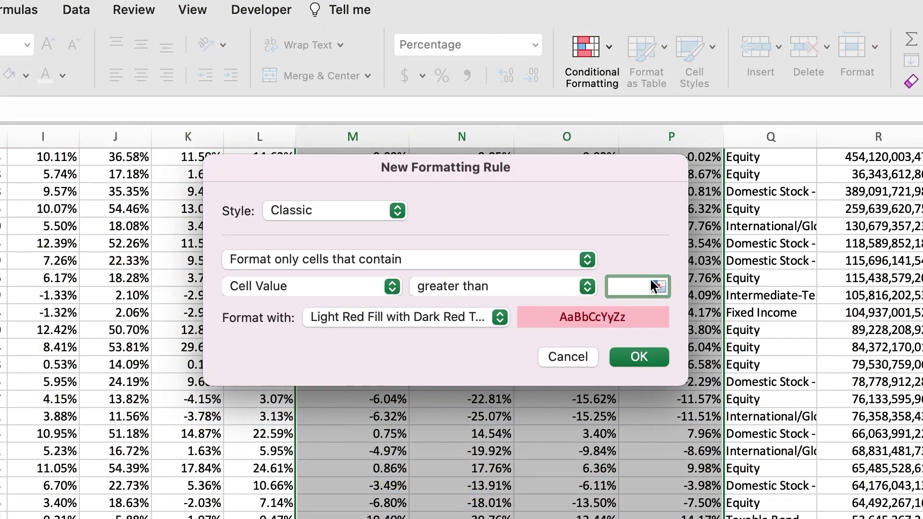
type("0")
left_click(422, 317)
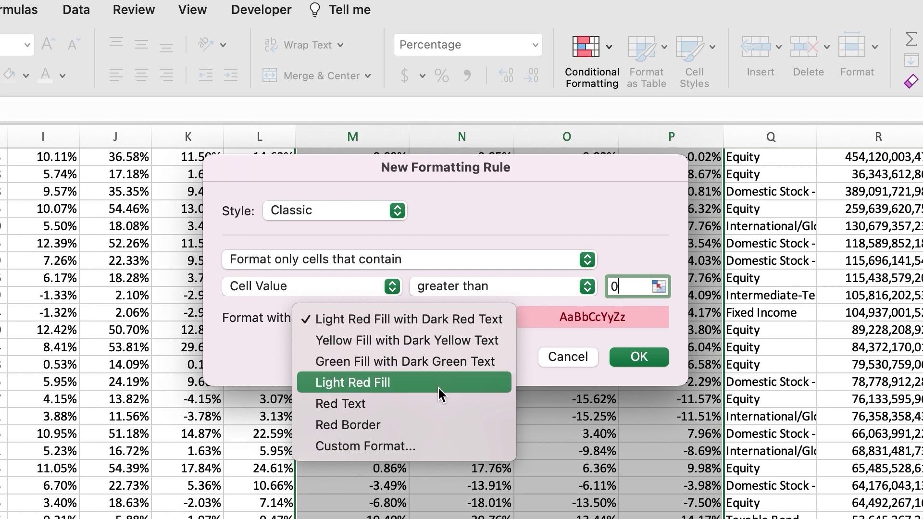
left_click(406, 360)
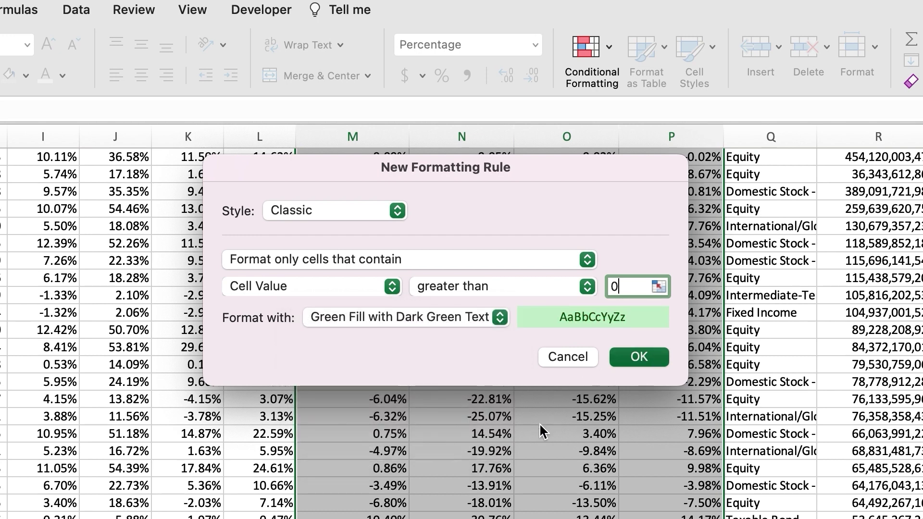
key("Return")
Step: Add a Less Than 0 rule highlighting negative values with light red fill
scroll(502, 337, "up", 3)
left_click(586, 46)
mouse_move(696, 86)
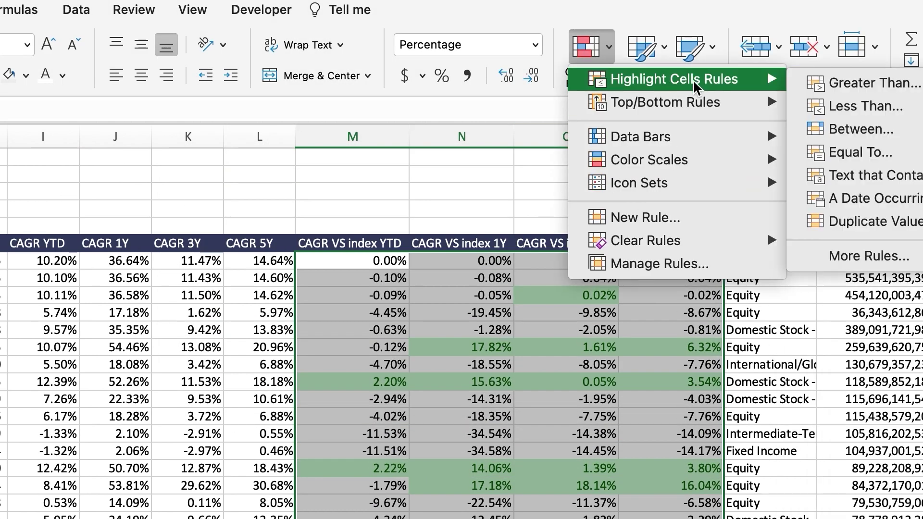
left_click(861, 106)
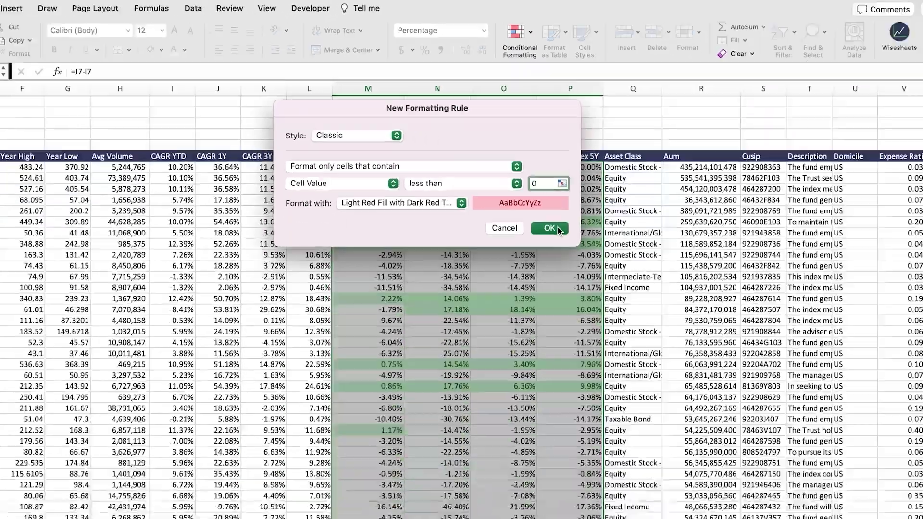
key("Return")
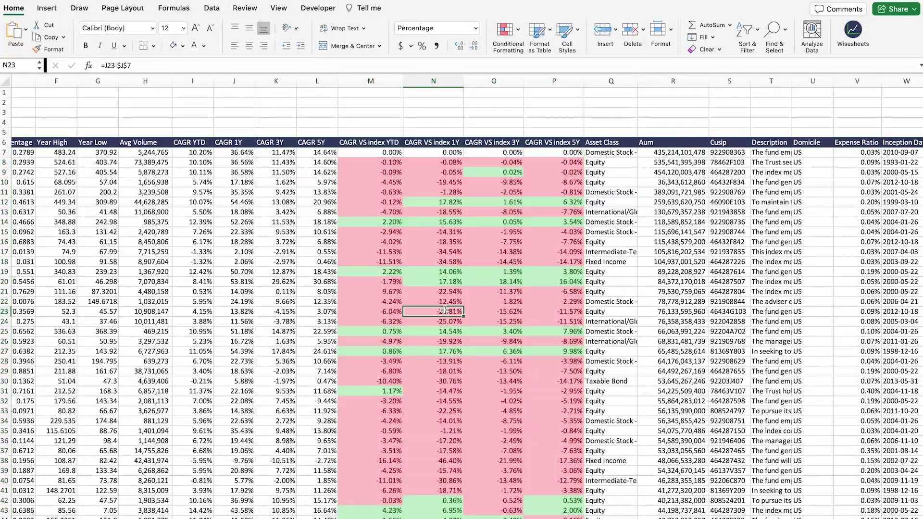